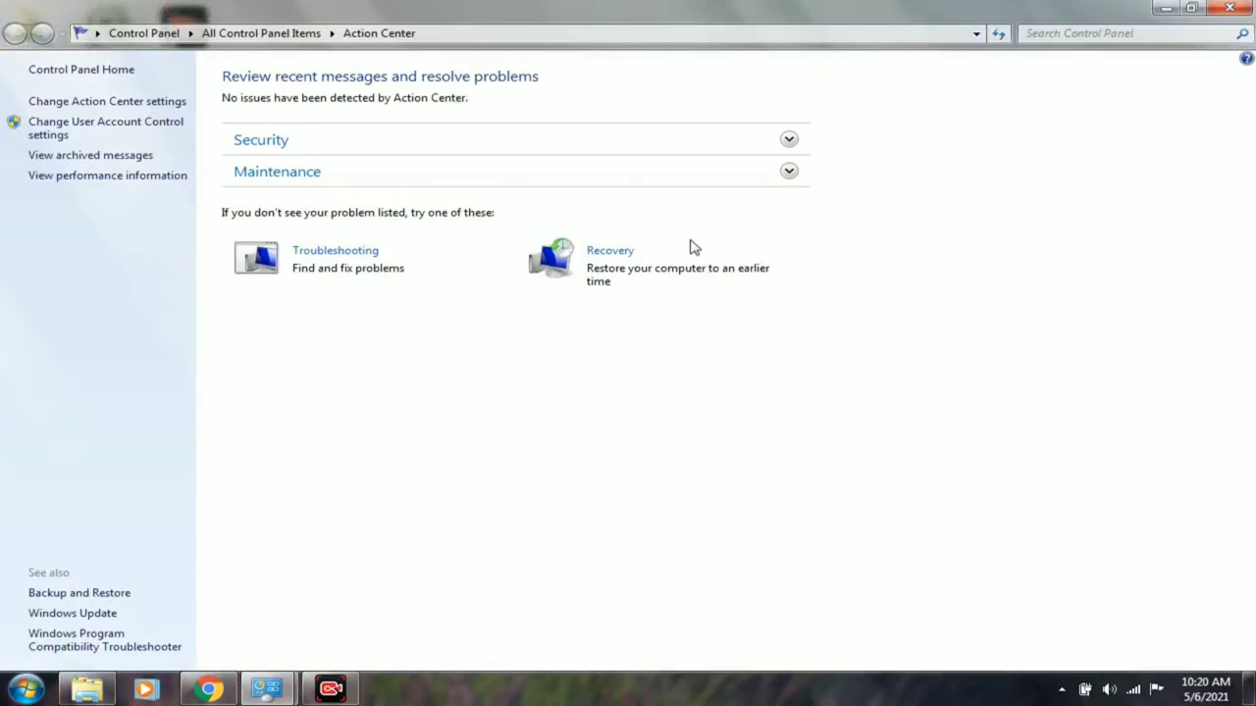
Step: Expand the Security section in Action Center, review its protection statuses, and close the window
{"action": "left_click", "coordinate": [788, 139]}
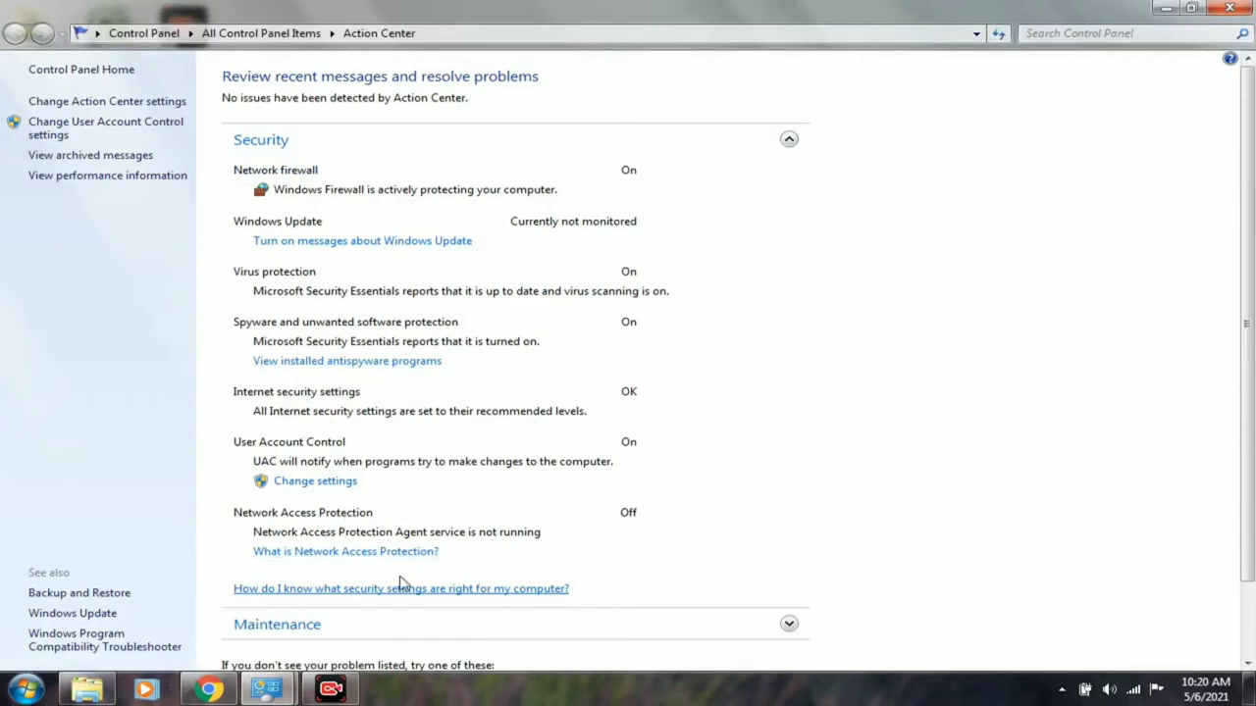
{"action": "scroll", "coordinate": [535, 507], "scroll_direction": "down", "scroll_amount": 2}
{"action": "scroll", "coordinate": [442, 314], "scroll_direction": "up", "scroll_amount": 2}
{"action": "left_click", "coordinate": [1238, 8]}
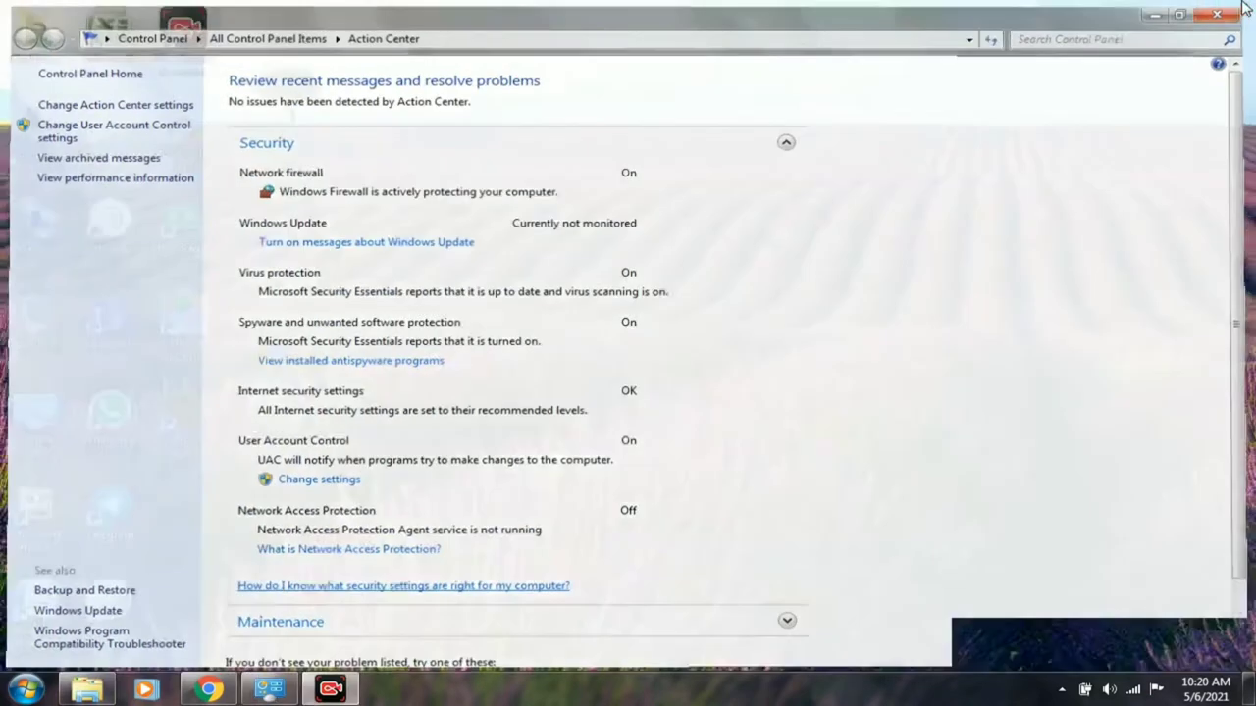
Step: Open the temporary files folder by searching for %temp% from the Start menu
{"action": "left_click", "coordinate": [27, 692]}
{"action": "left_click", "coordinate": [45, 647]}
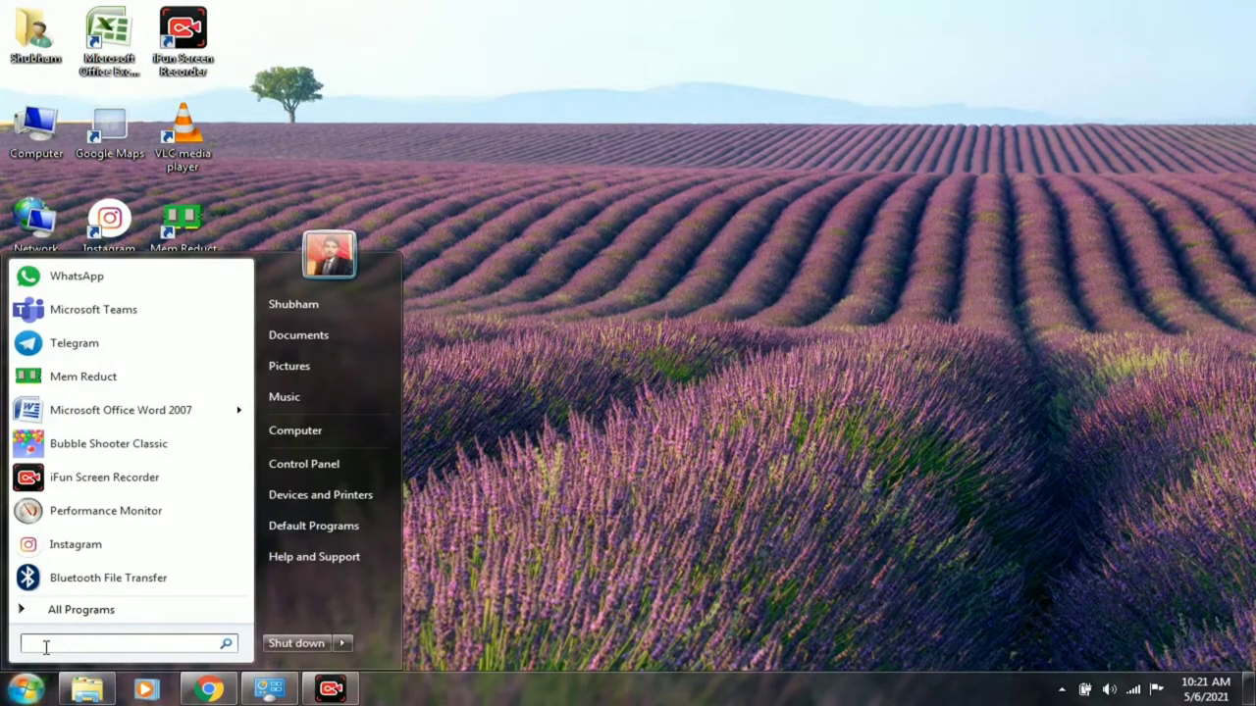
{"action": "type", "text": "%temp"}
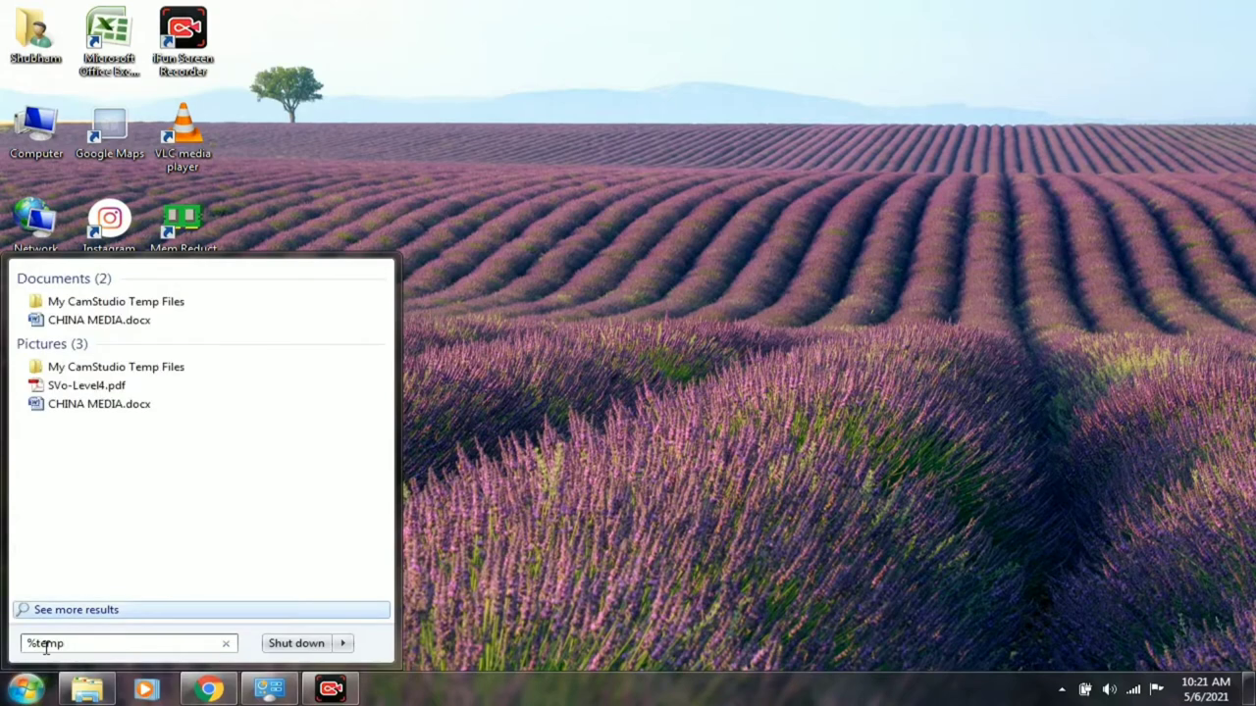
{"action": "type", "text": "%"}
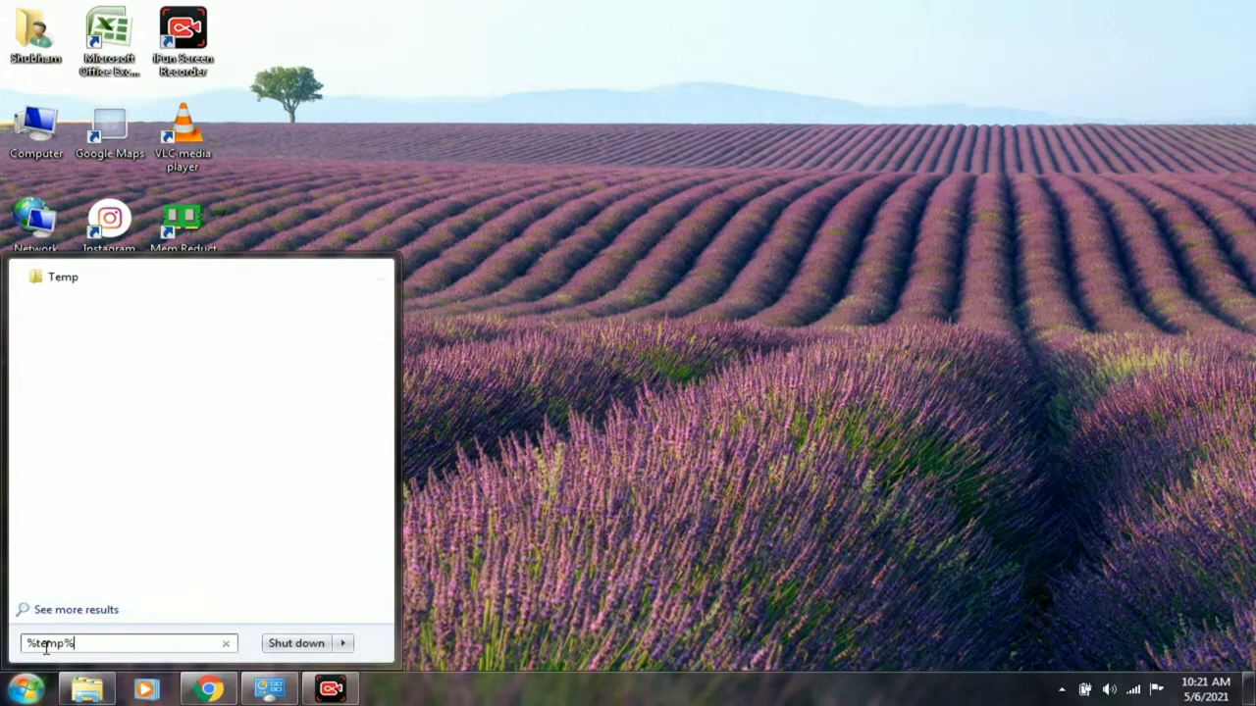
{"action": "key", "text": "Return"}
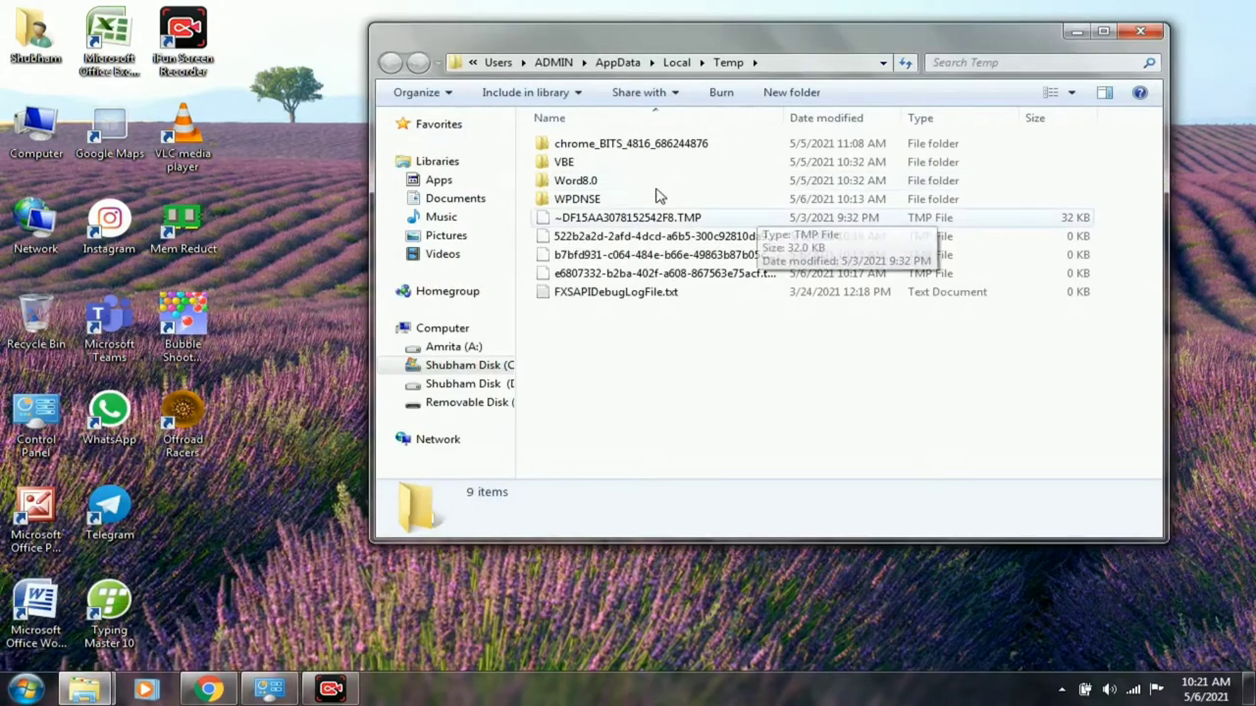
Step: Delete all items in the Temp folder, cancelling for any file that requires administrator permission
{"action": "key", "text": "ctrl+a"}
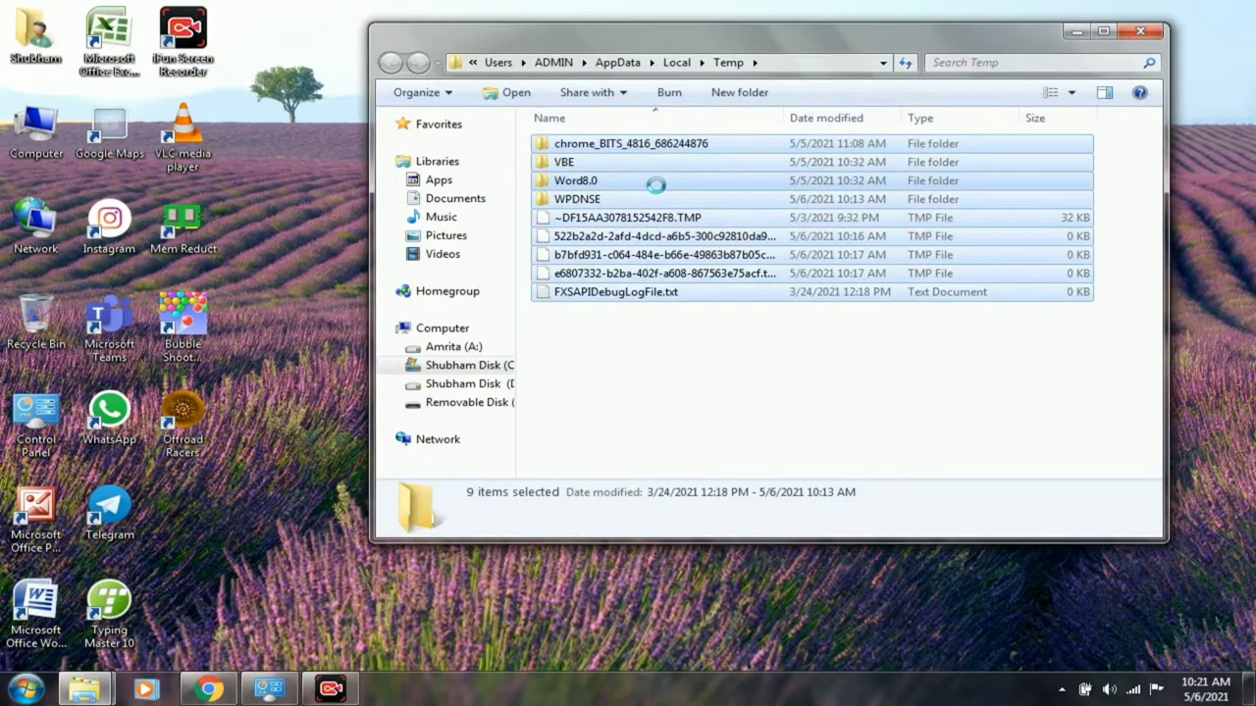
{"action": "right_click", "coordinate": [656, 184]}
{"action": "left_click", "coordinate": [713, 477]}
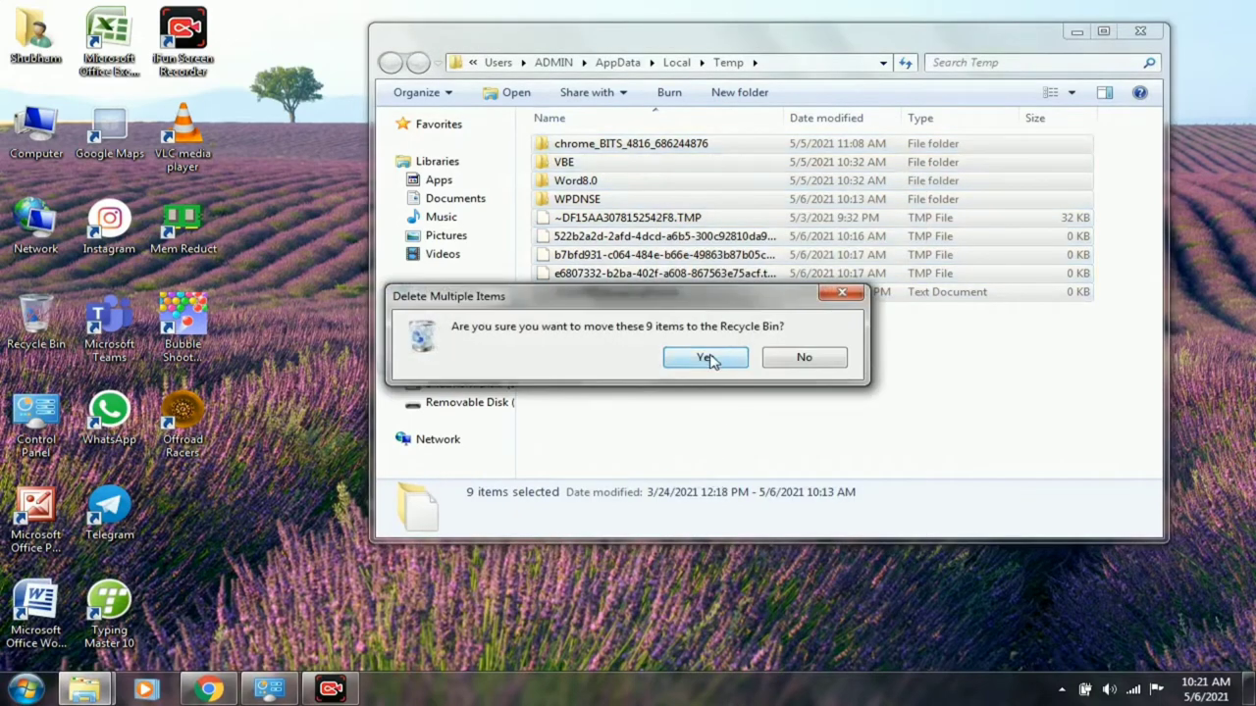
{"action": "left_click", "coordinate": [709, 358]}
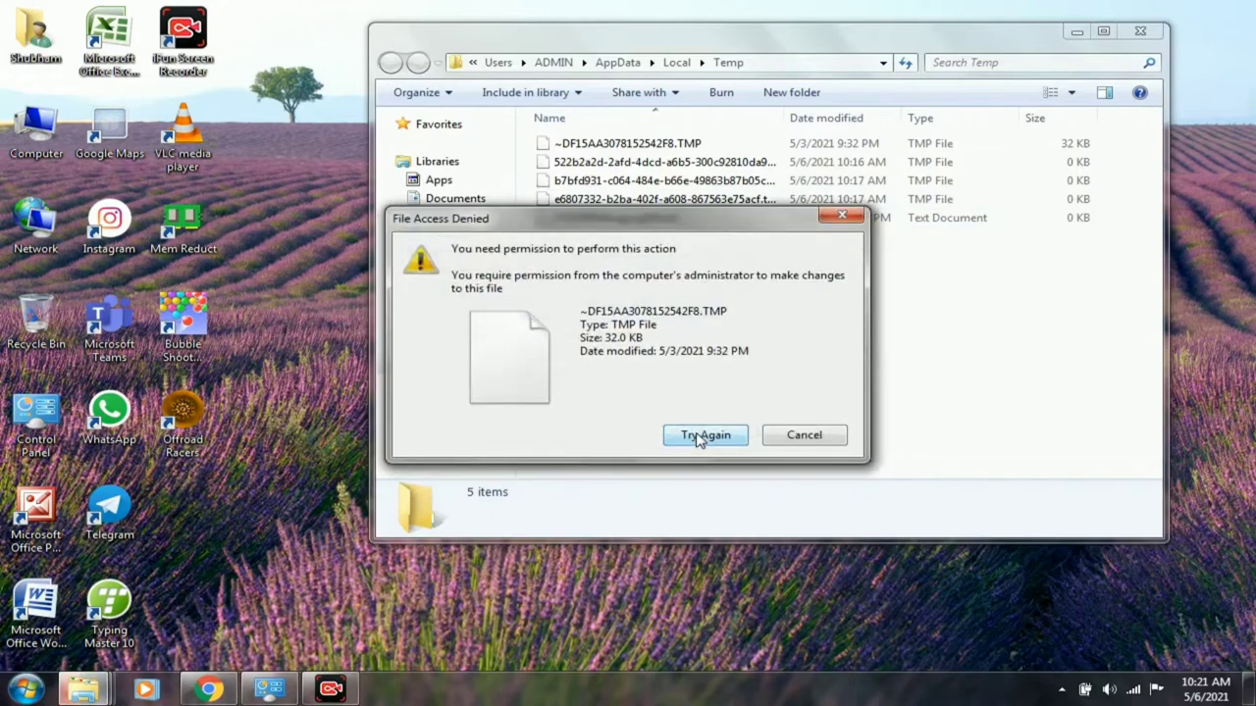
{"action": "left_click", "coordinate": [800, 435]}
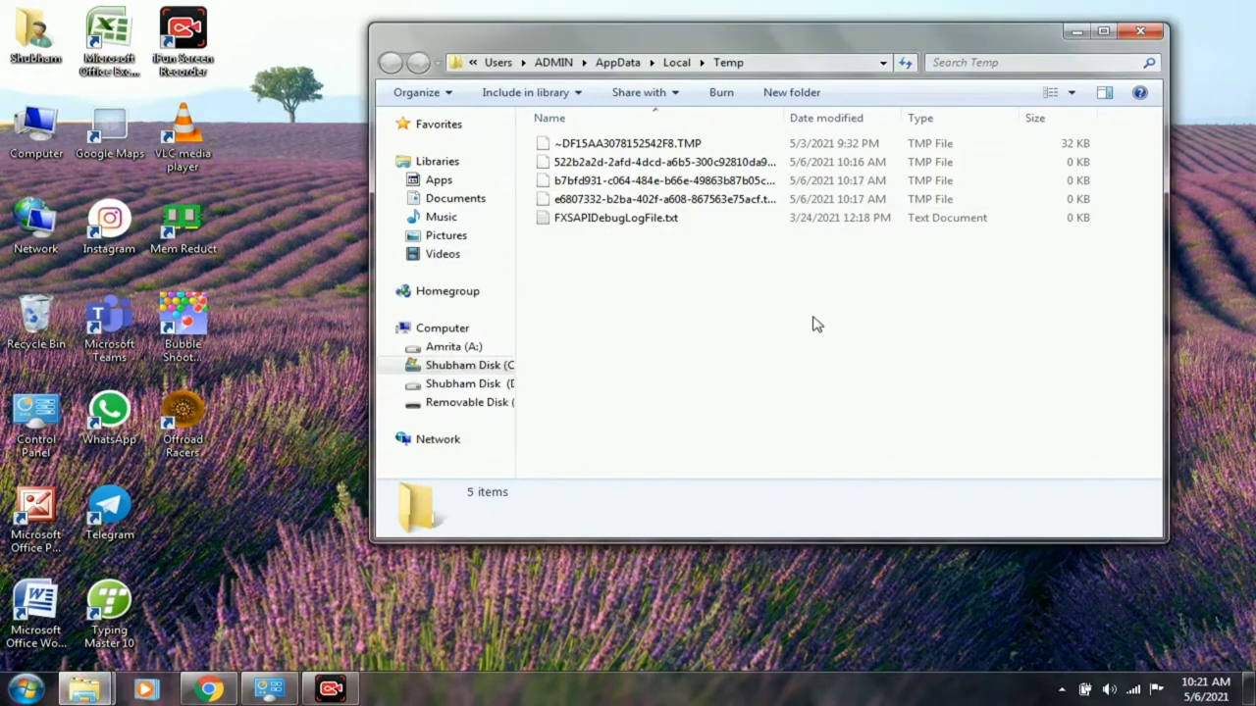
Step: Refresh the Temp folder and try to delete all the remaining files, closing the folder when done
{"action": "right_click", "coordinate": [771, 307]}
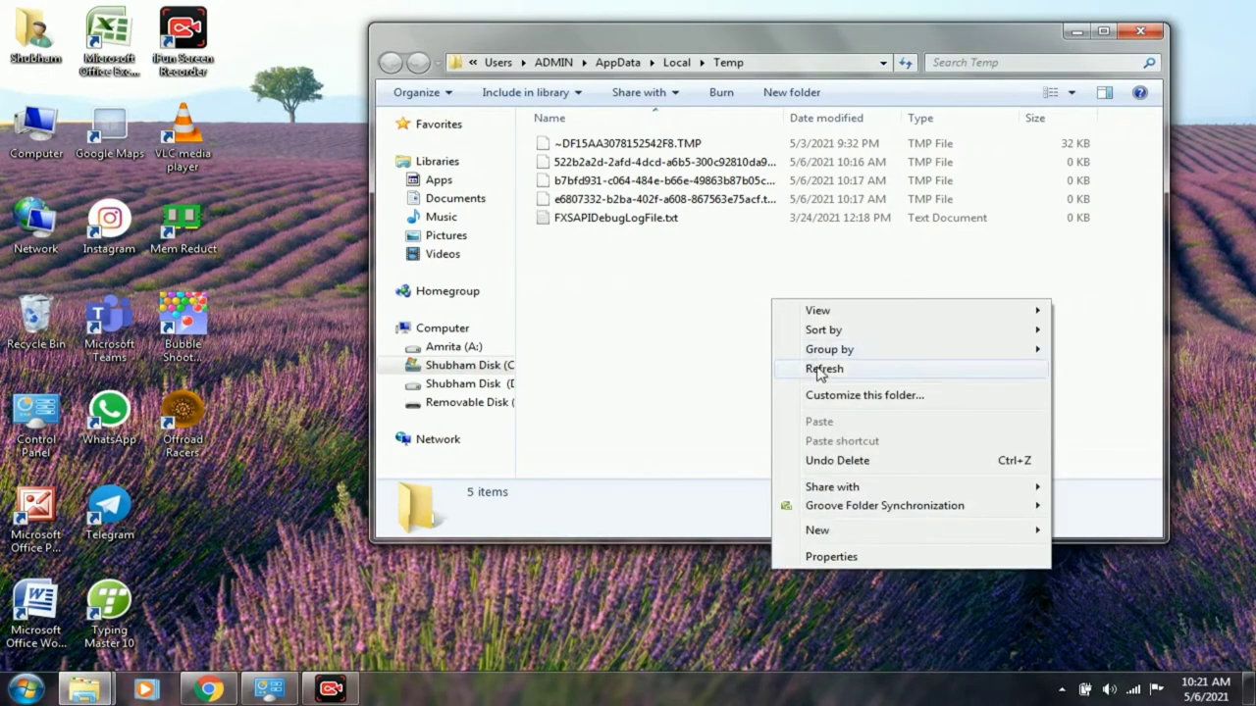
{"action": "left_click", "coordinate": [811, 367]}
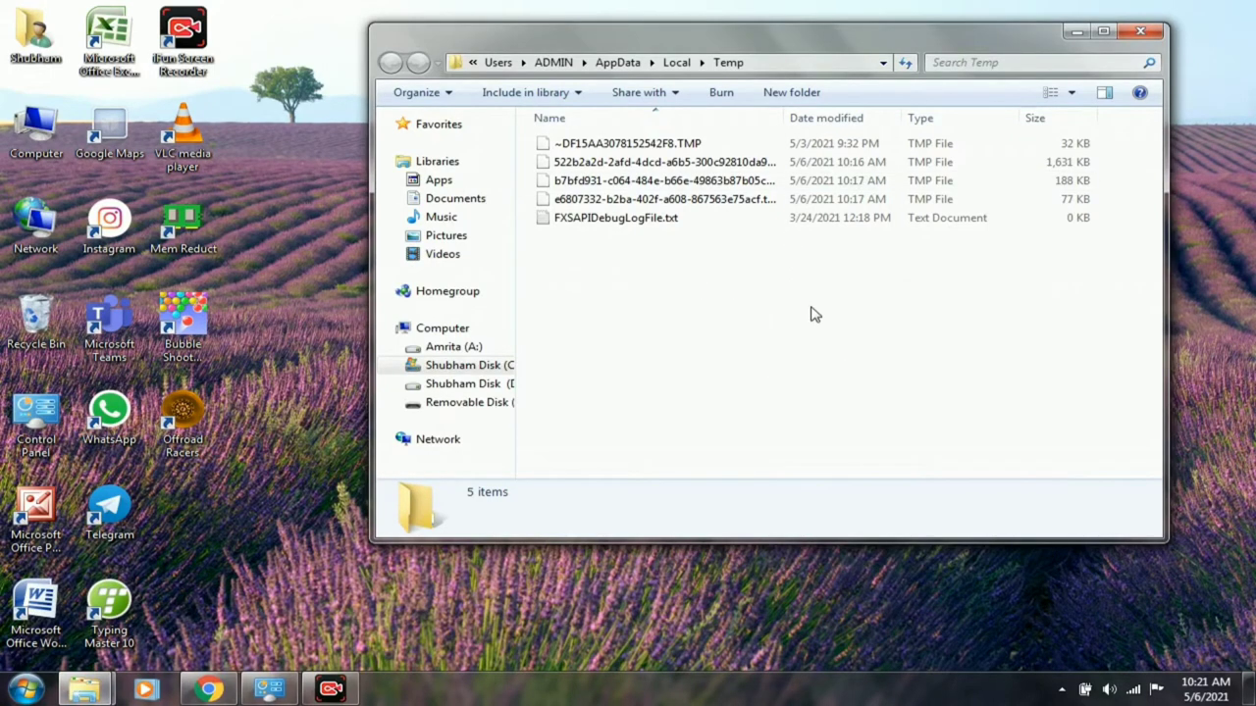
{"action": "key", "text": "ctrl+a"}
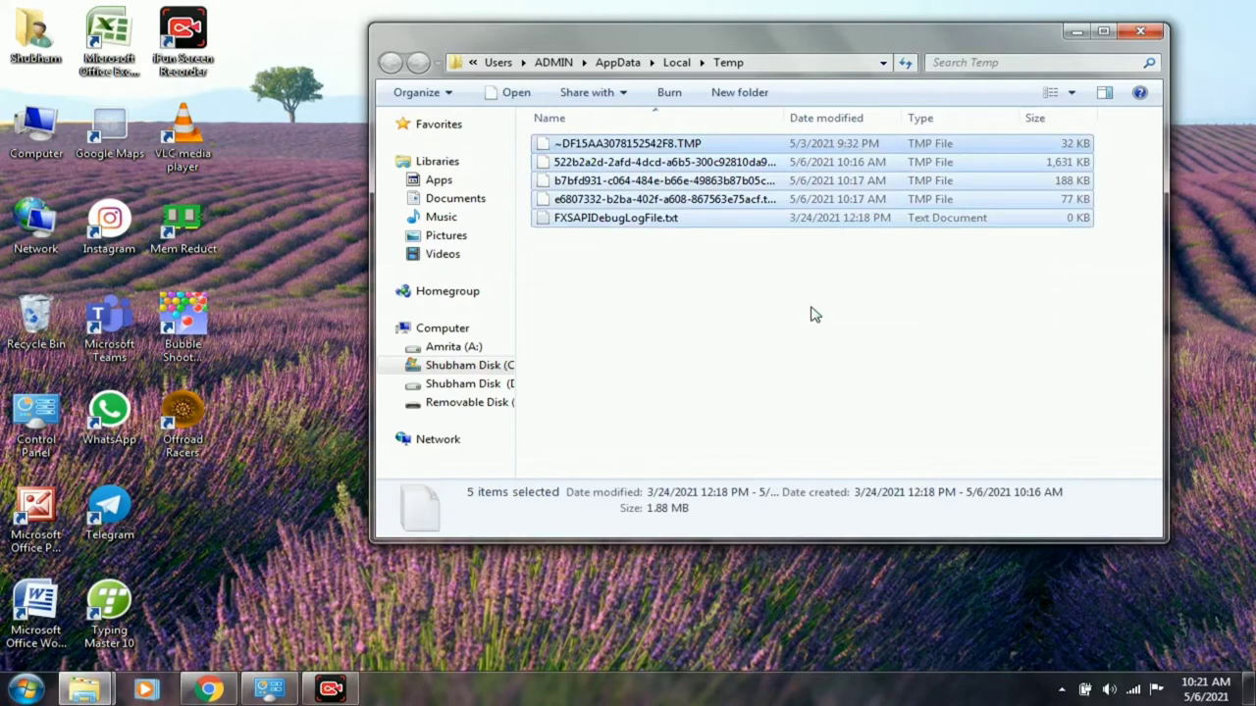
{"action": "right_click", "coordinate": [752, 178]}
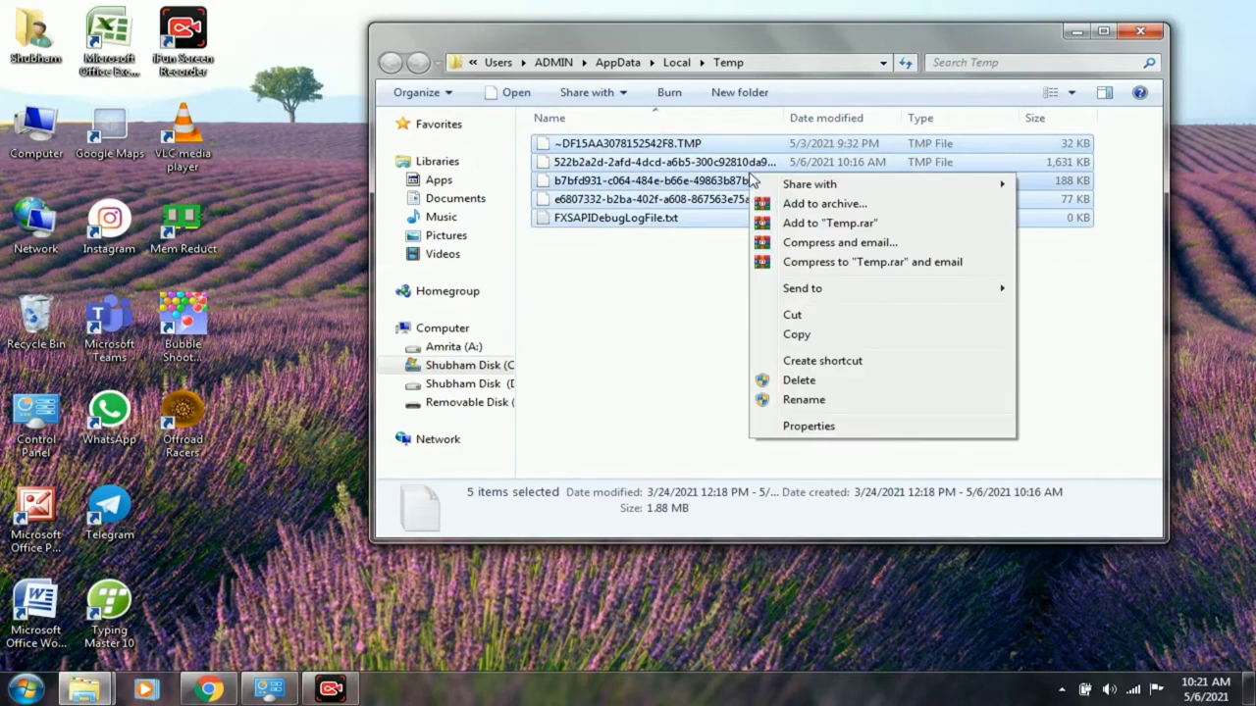
{"action": "left_click", "coordinate": [802, 383]}
{"action": "left_click", "coordinate": [709, 362]}
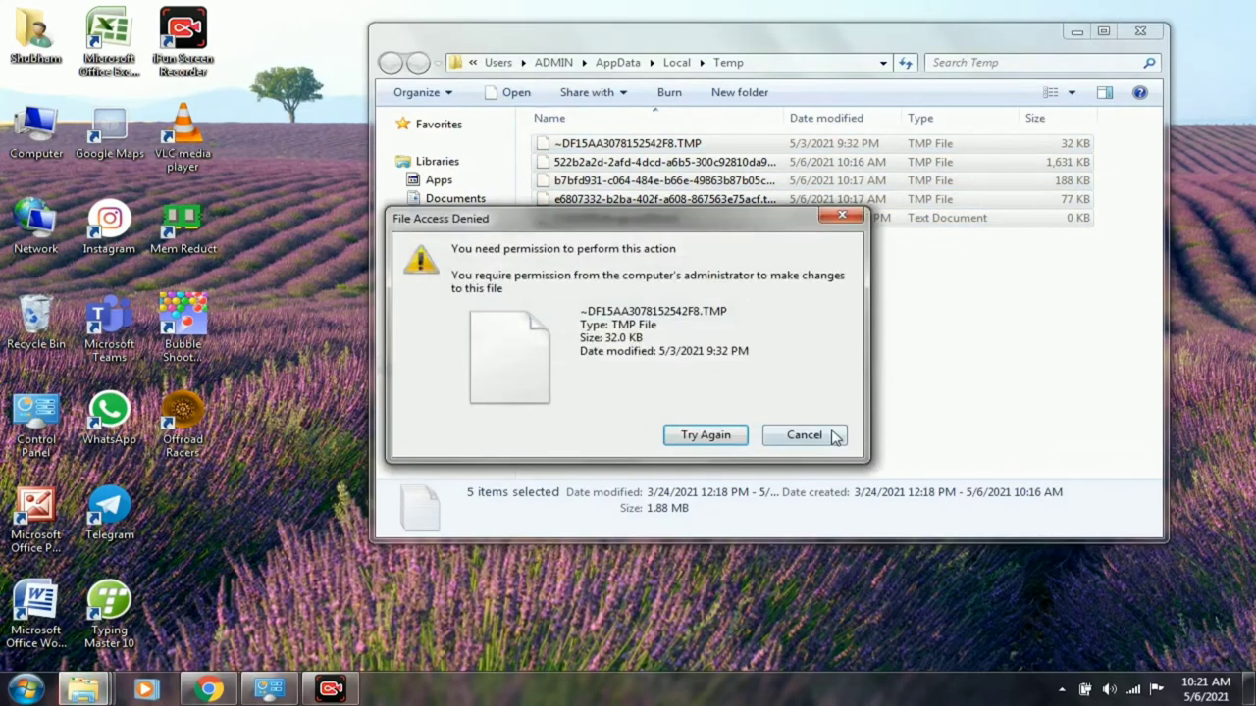
{"action": "left_click", "coordinate": [833, 437]}
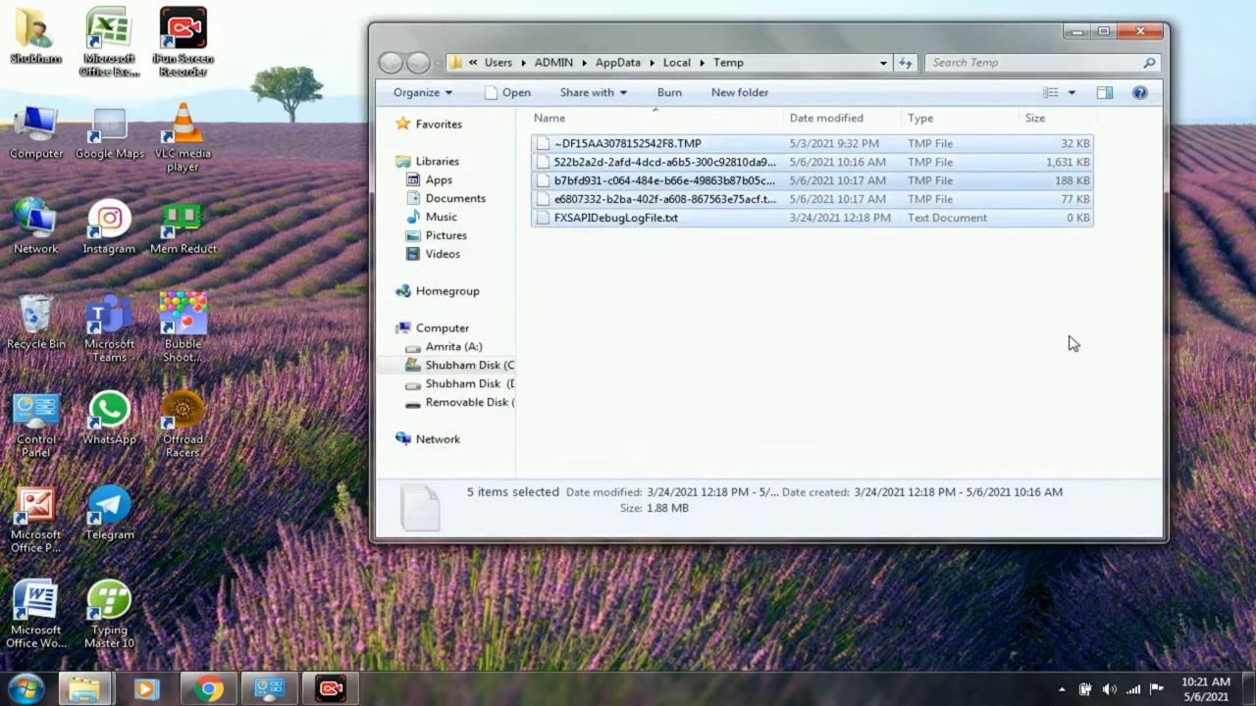
{"action": "left_click", "coordinate": [829, 363]}
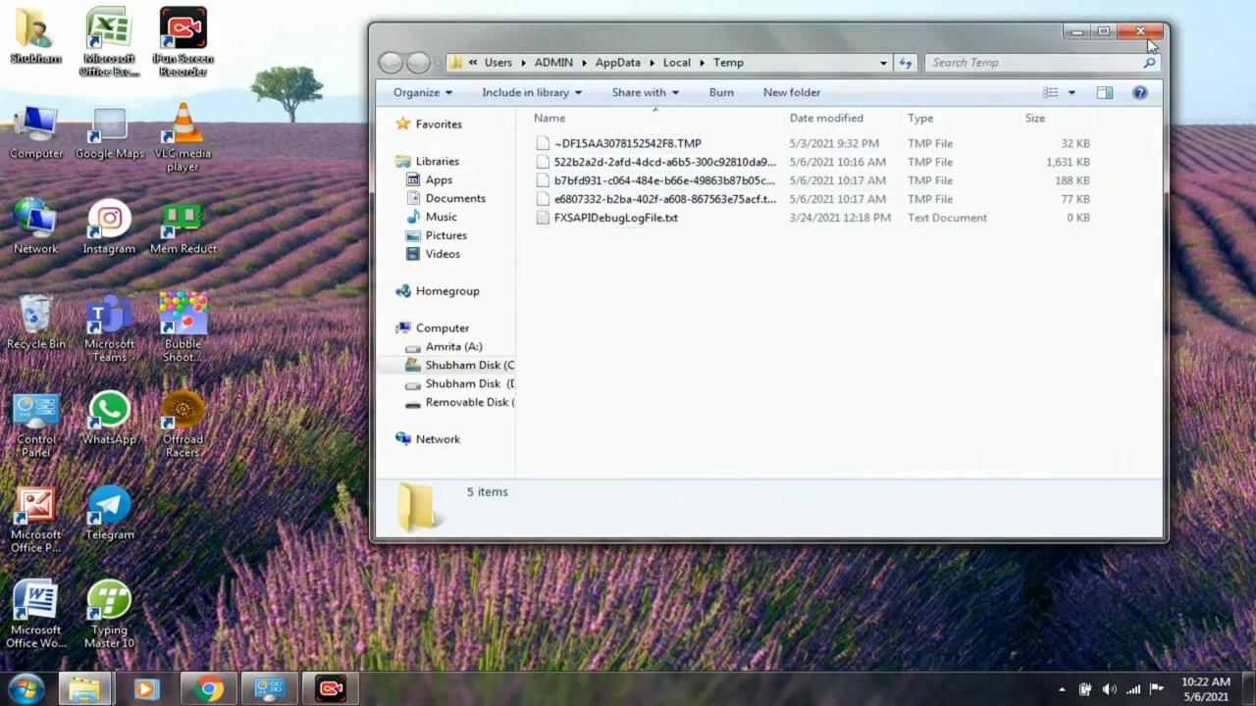
{"action": "left_click", "coordinate": [1143, 32]}
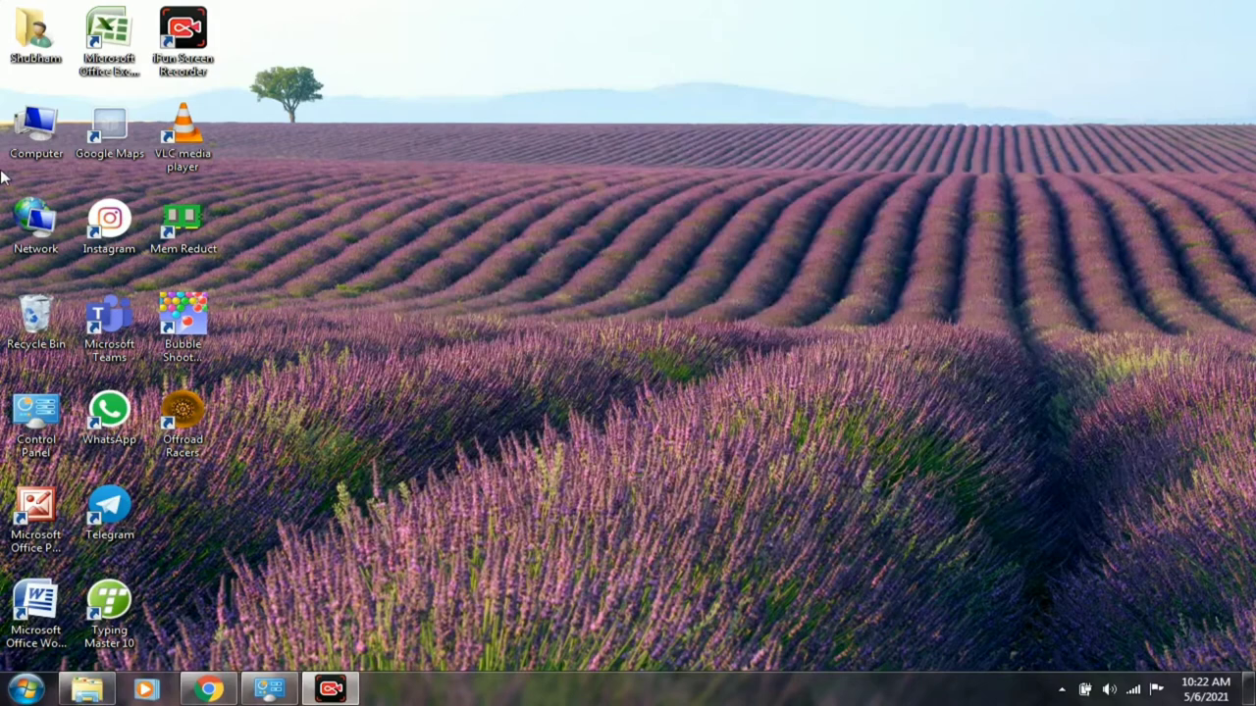
Step: Open Computer in a maximized window to check the free space on each drive, and minimize it
{"action": "double_click", "coordinate": [35, 129]}
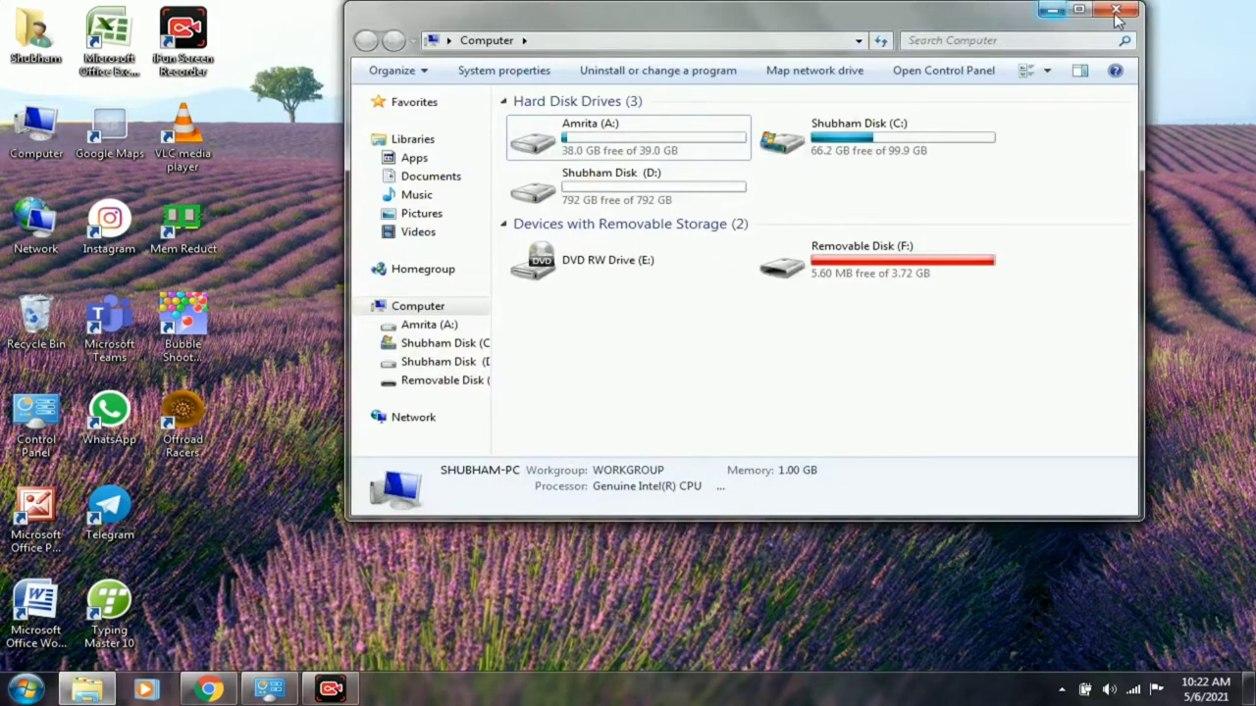
{"action": "left_click", "coordinate": [1076, 9]}
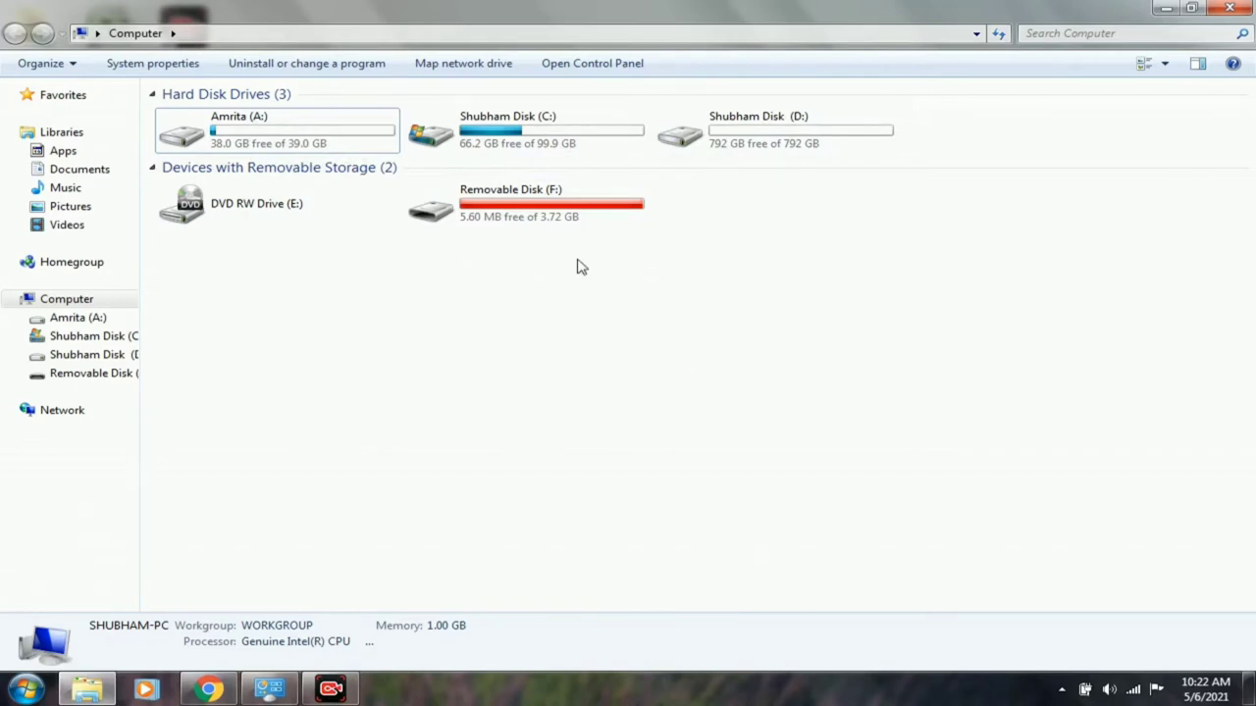
{"action": "left_click", "coordinate": [1162, 9]}
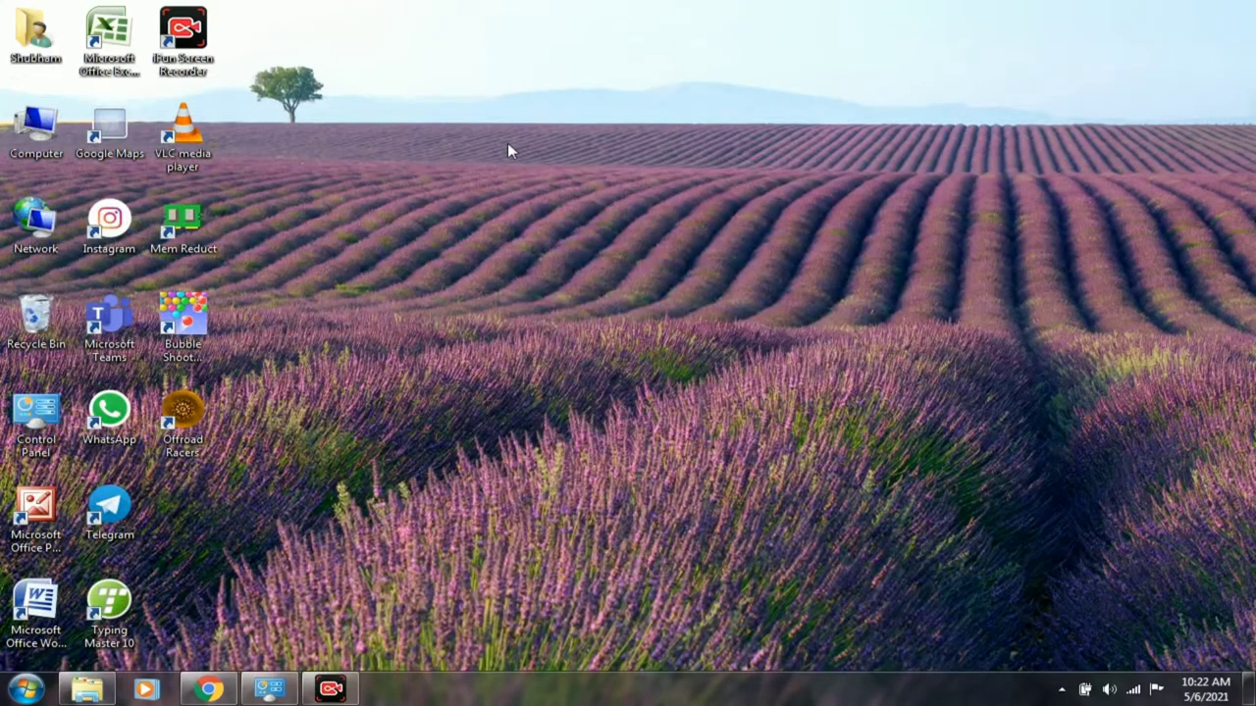
Step: View the Computer's properties to check the Windows edition, processor, memory and system type, and close the window
{"action": "right_click", "coordinate": [507, 143]}
{"action": "left_click", "coordinate": [572, 196]}
{"action": "right_click", "coordinate": [40, 127]}
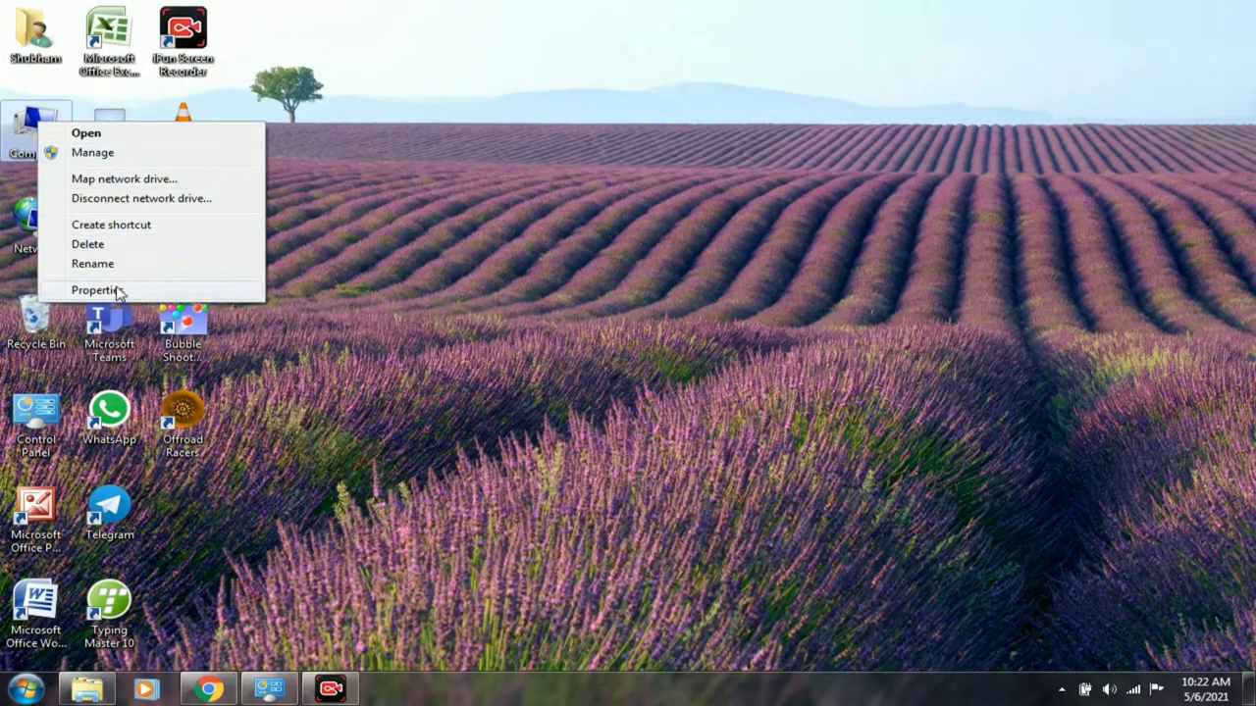
{"action": "left_click", "coordinate": [116, 289]}
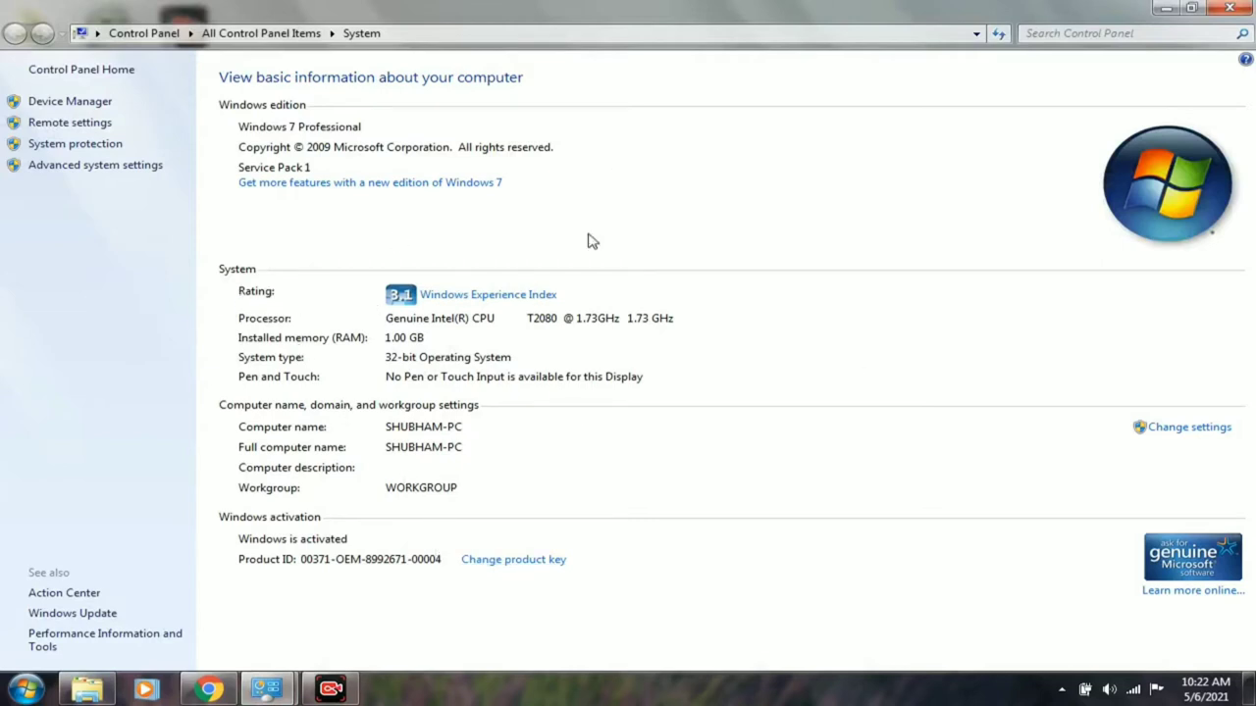
{"action": "left_click", "coordinate": [1230, 8]}
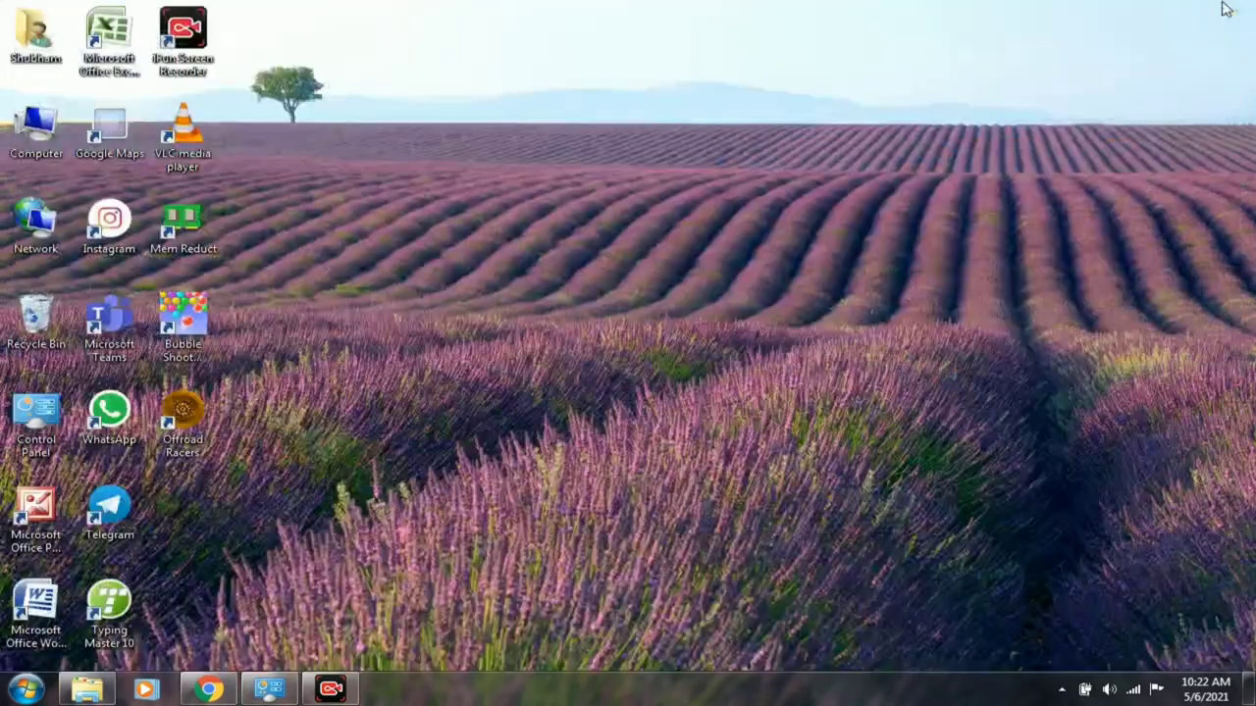
Step: Open Windows Update from Control Panel and start a check for updates, leaving it running in the minimized window
{"action": "left_click", "coordinate": [268, 691]}
{"action": "left_click", "coordinate": [267, 691]}
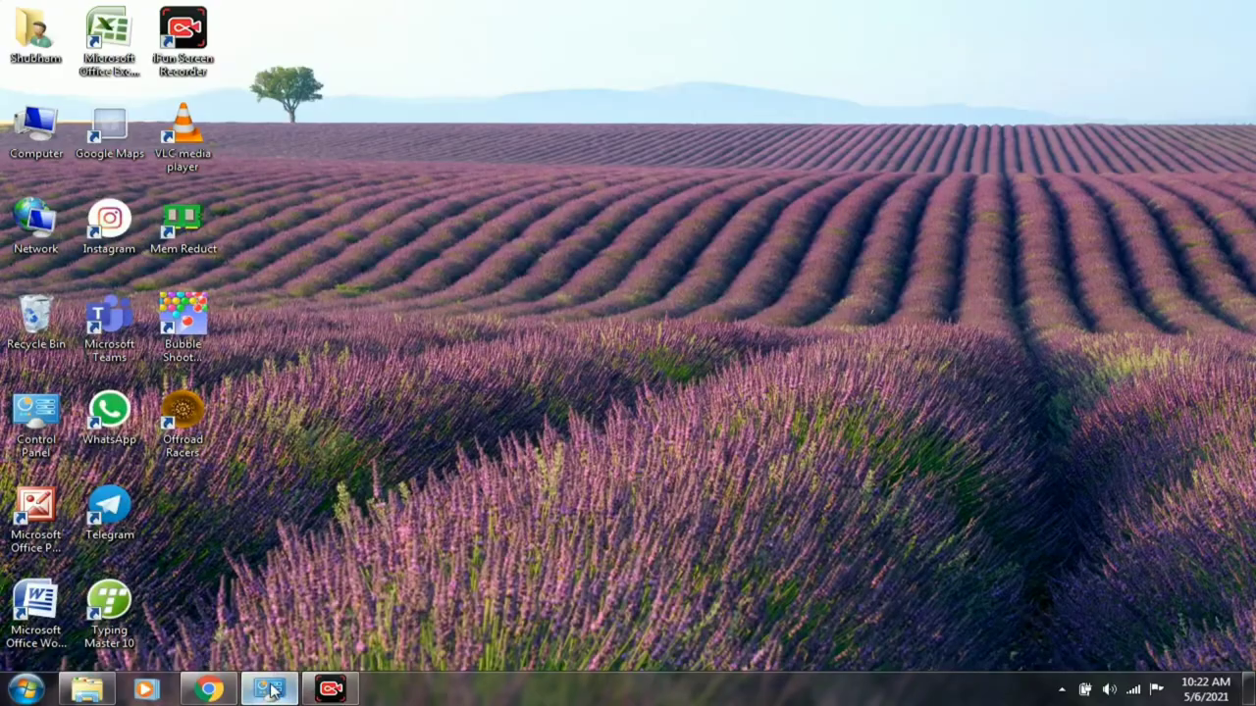
{"action": "left_click", "coordinate": [269, 690]}
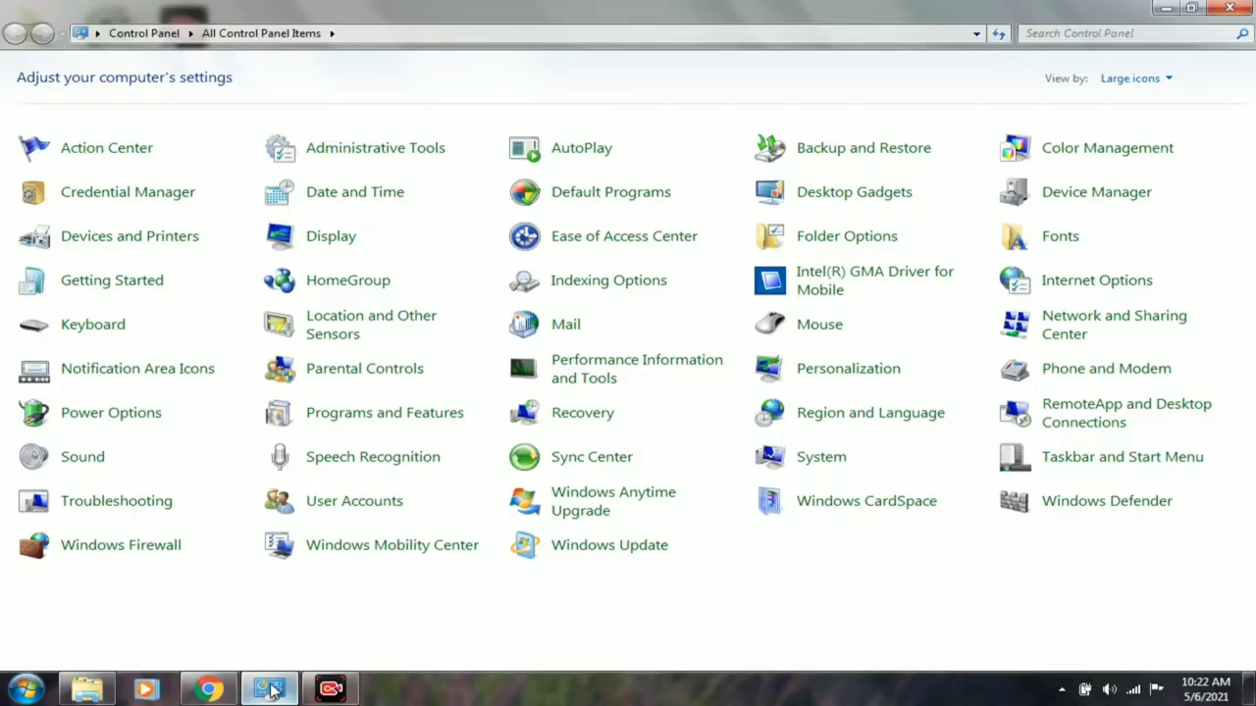
{"action": "left_click", "coordinate": [574, 556]}
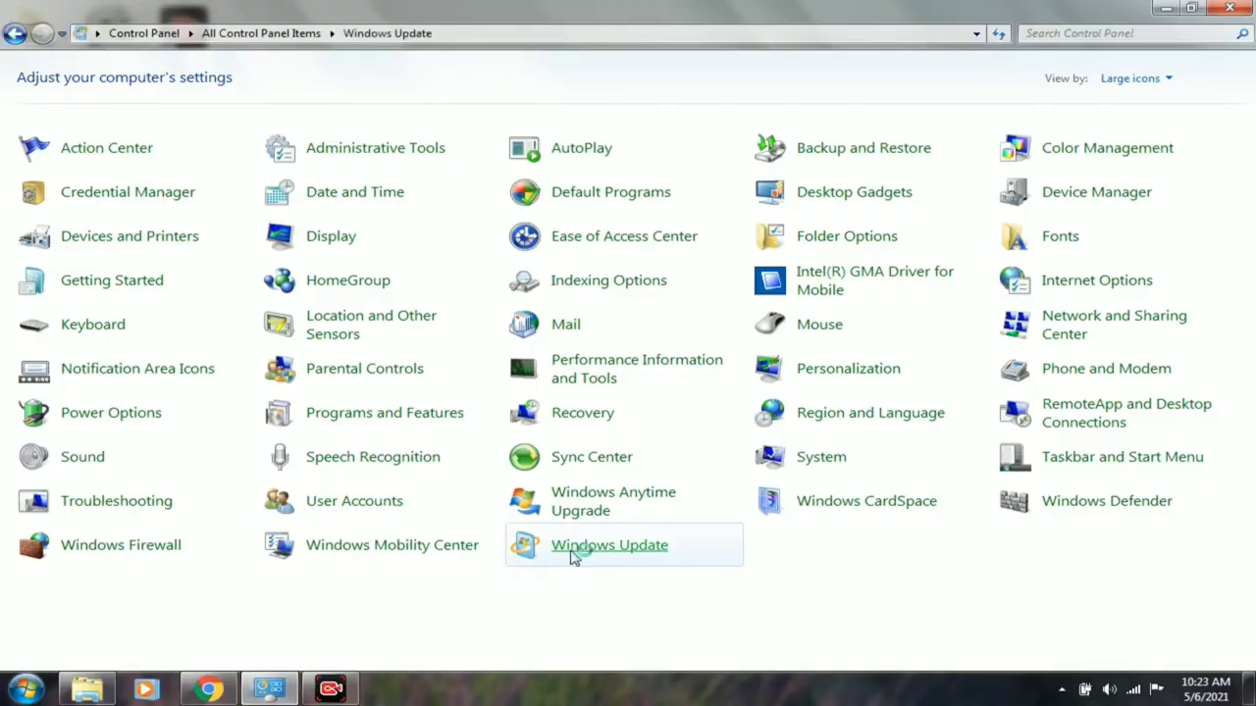
{"action": "left_click", "coordinate": [697, 189]}
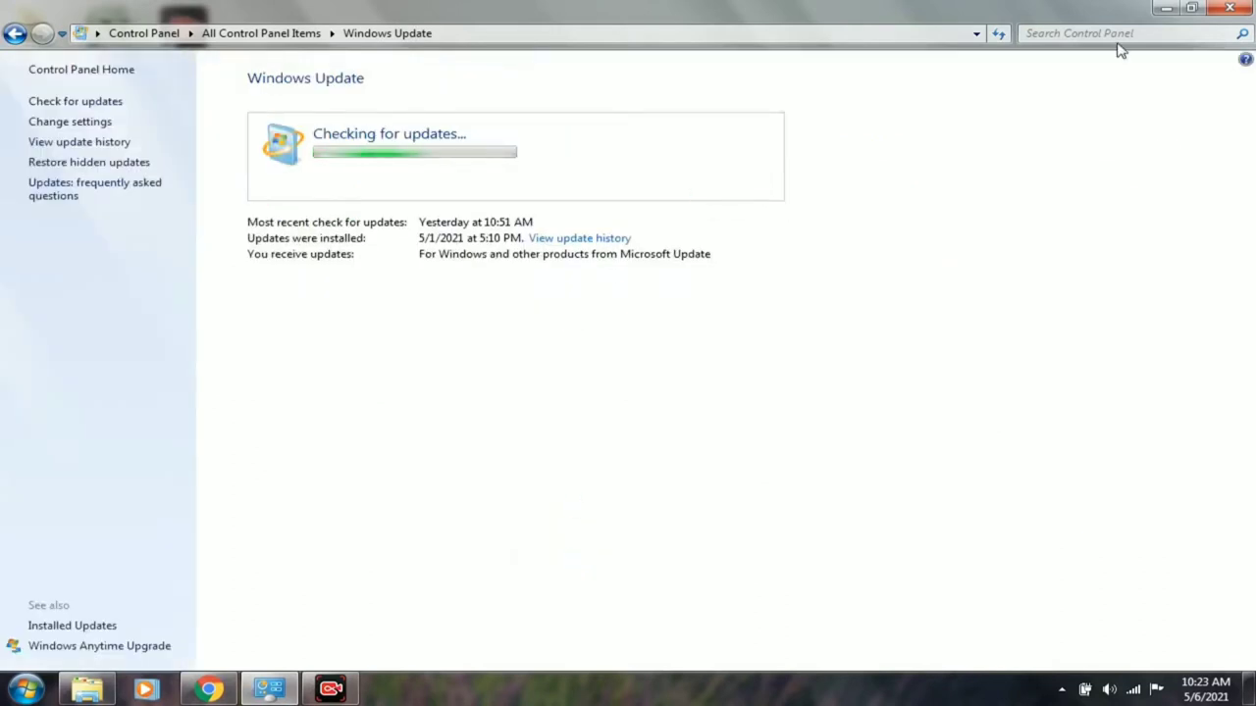
{"action": "left_click", "coordinate": [1166, 8]}
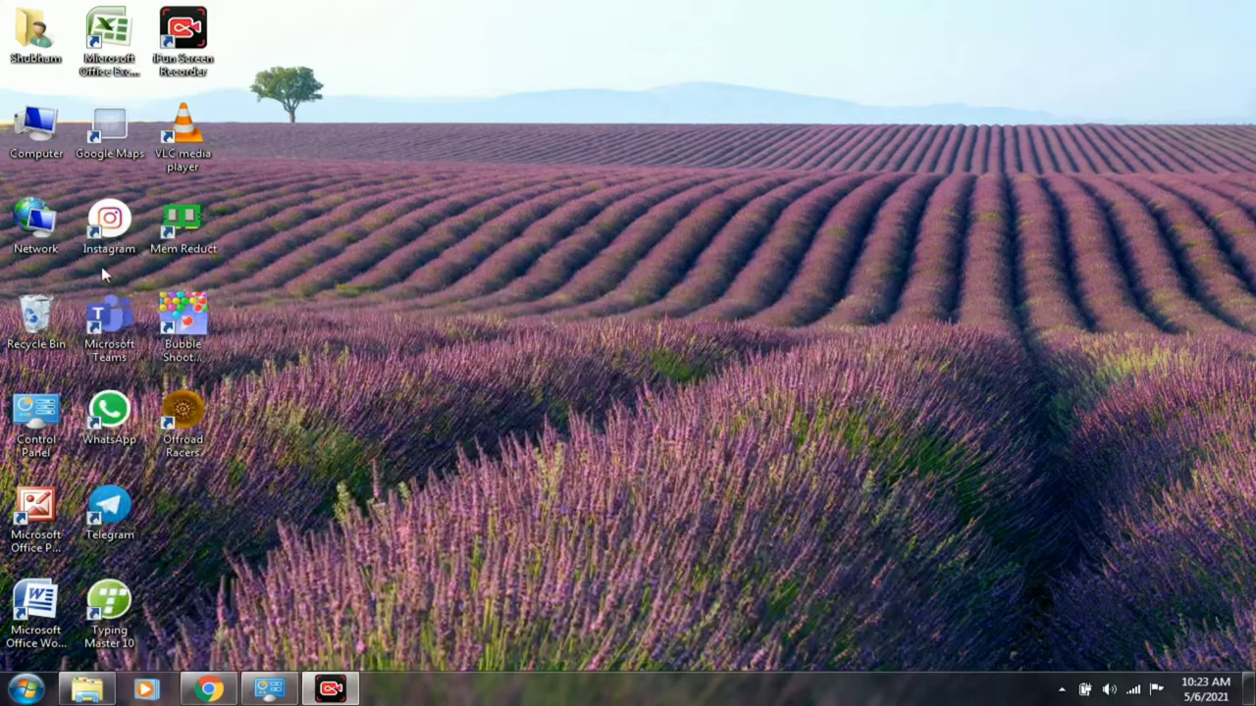
Step: Open the installed programs list from Computer and select Intel® Driver & Support Assistant as a candidate for uninstalling
{"action": "double_click", "coordinate": [36, 129]}
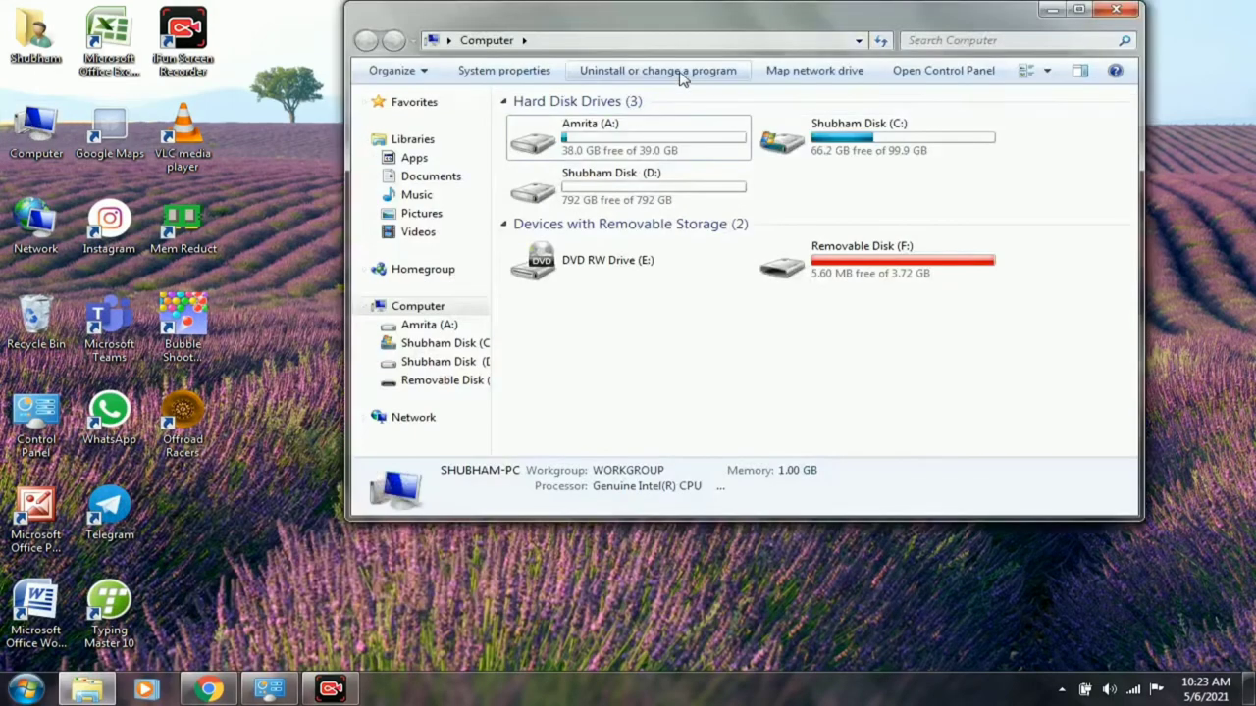
{"action": "left_click", "coordinate": [683, 72]}
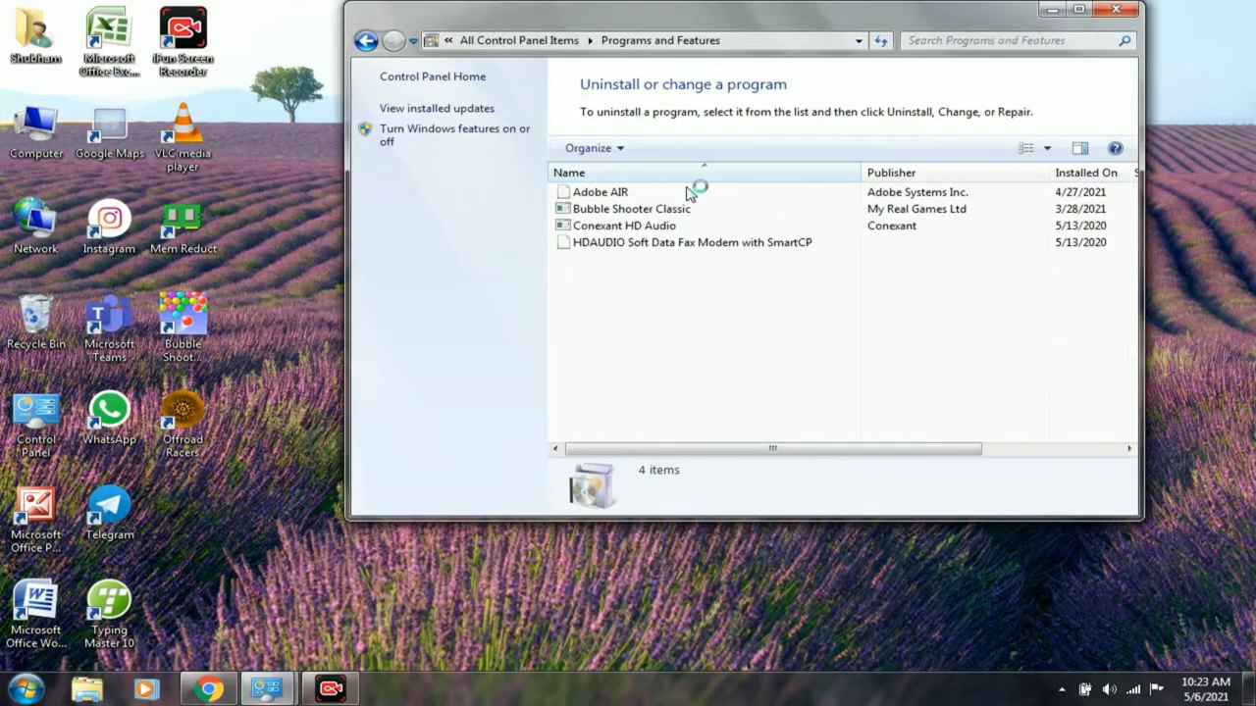
{"action": "left_click", "coordinate": [1079, 11]}
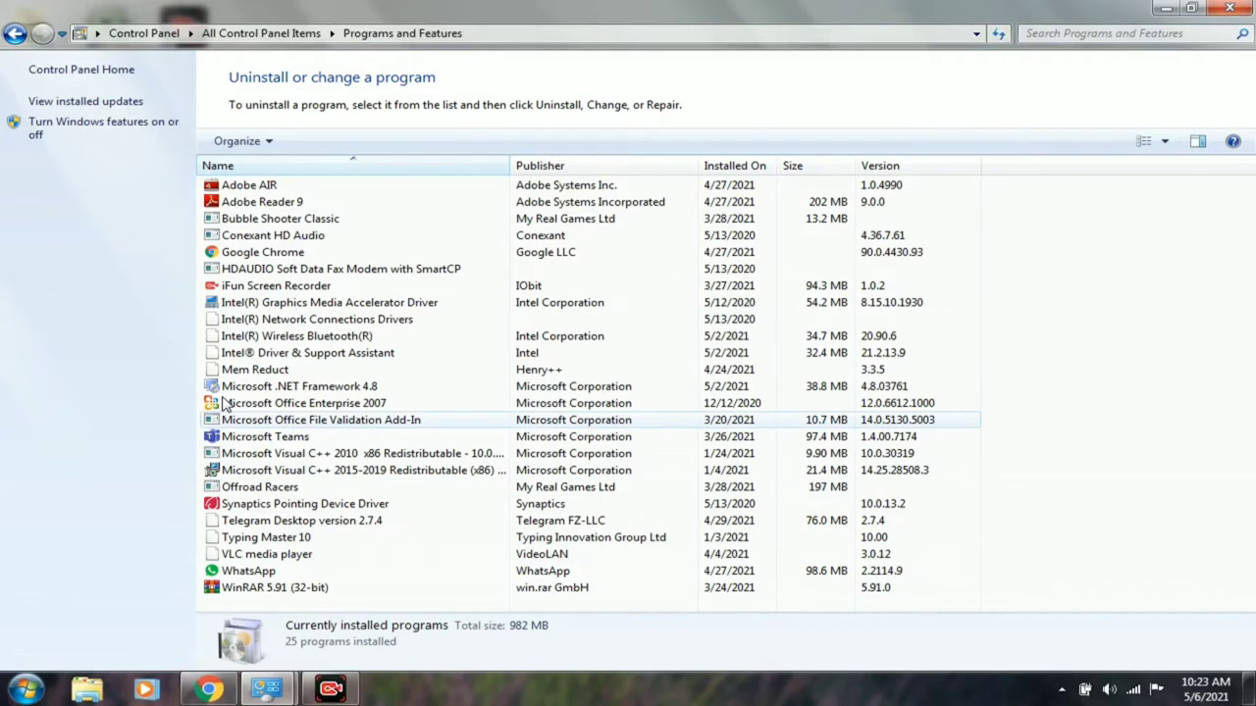
{"action": "left_click", "coordinate": [345, 369]}
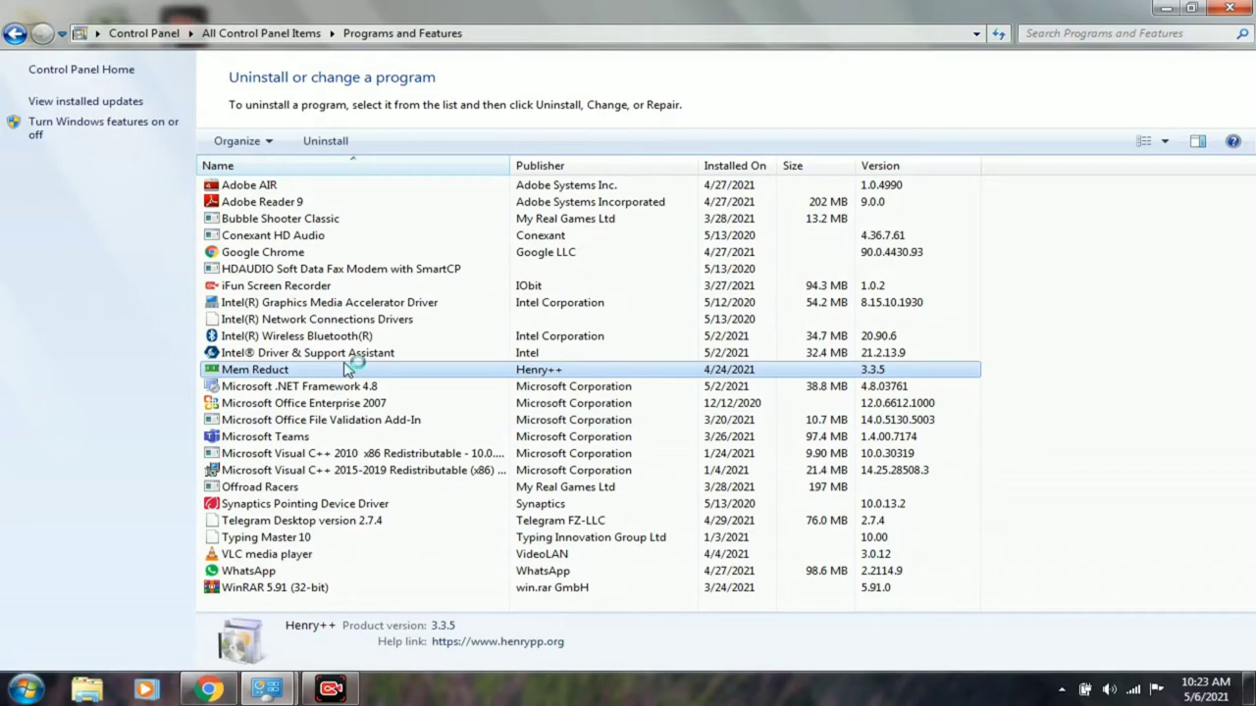
{"action": "left_click", "coordinate": [344, 353]}
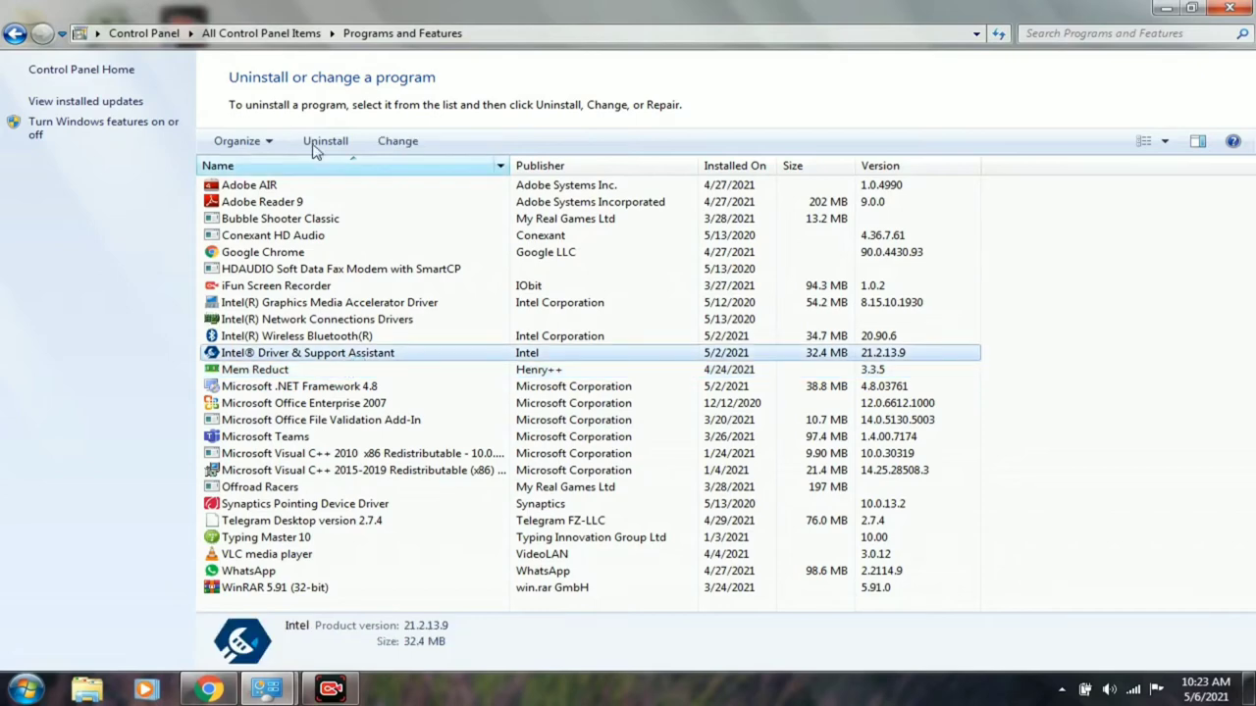
{"action": "left_click", "coordinate": [325, 141]}
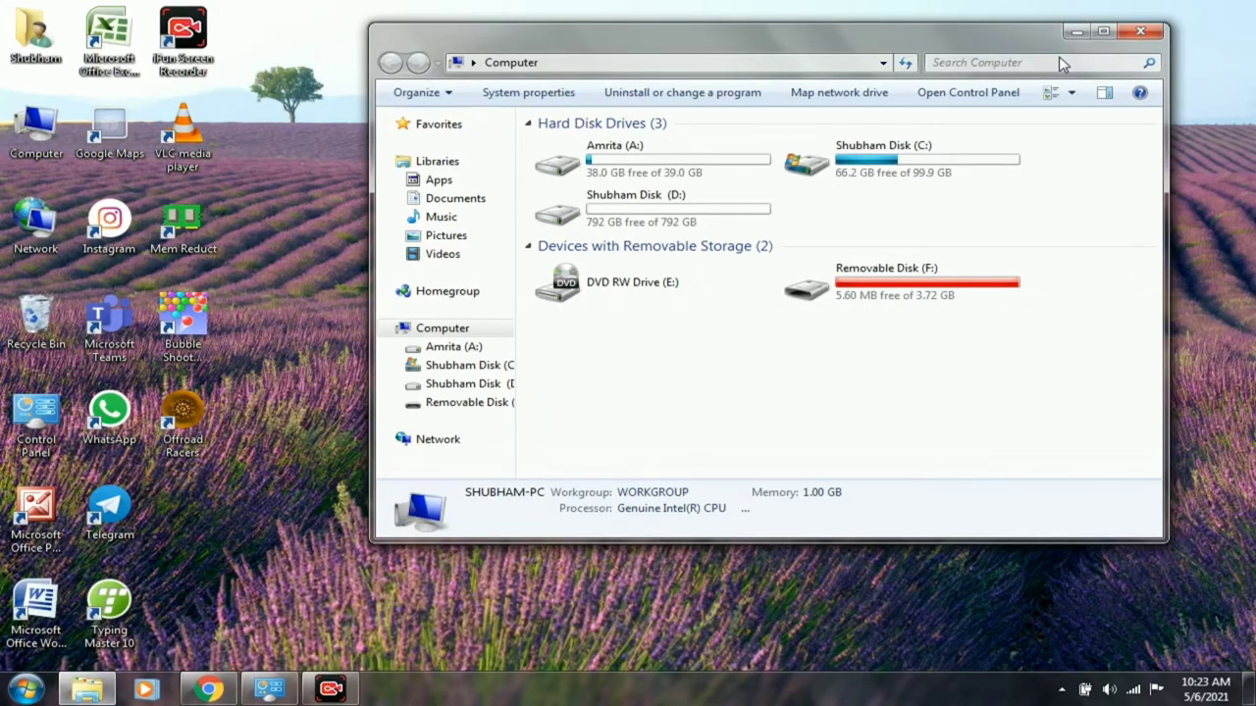
Step: Return to the Windows Update window and open the list of available optional updates
{"action": "left_click", "coordinate": [1102, 31]}
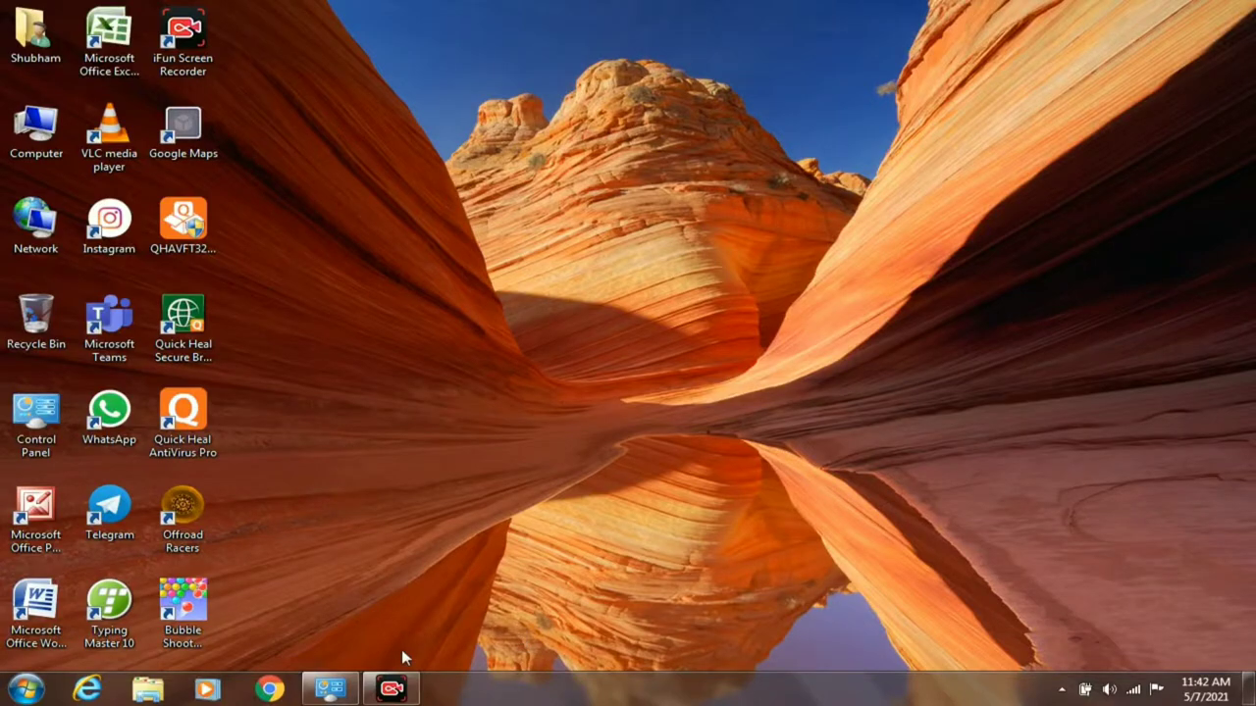
{"action": "left_click", "coordinate": [330, 689]}
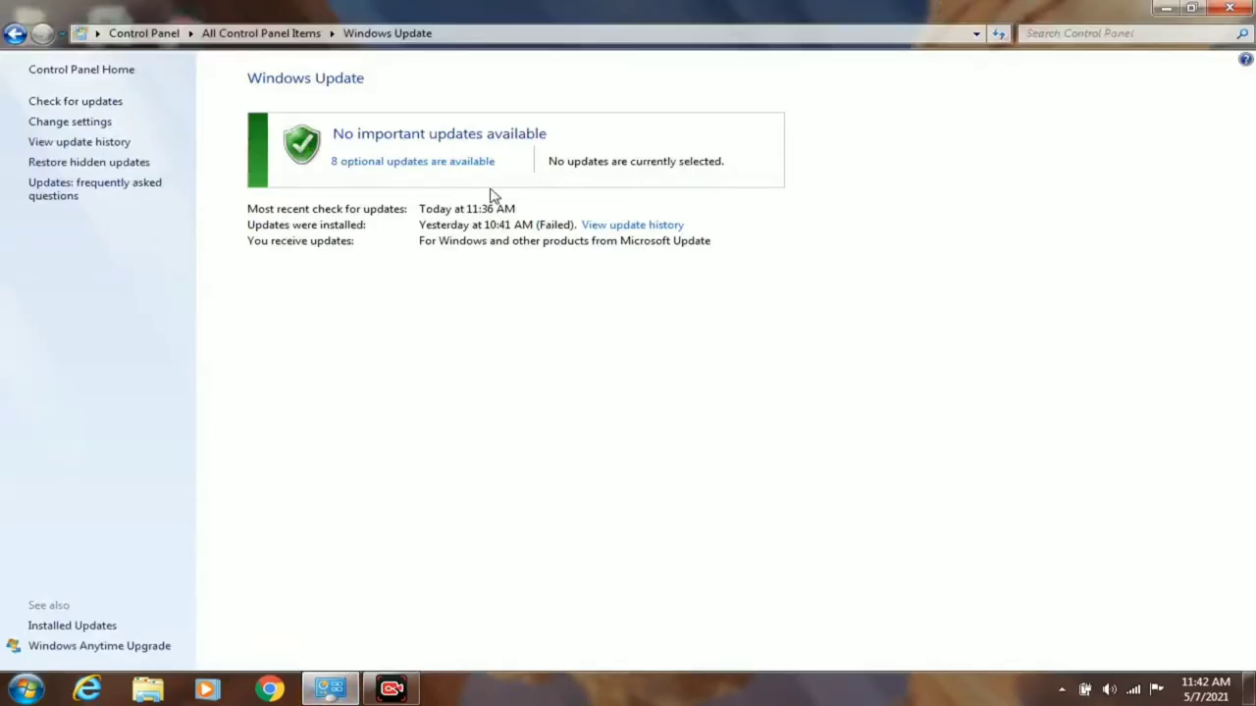
{"action": "left_click", "coordinate": [400, 164]}
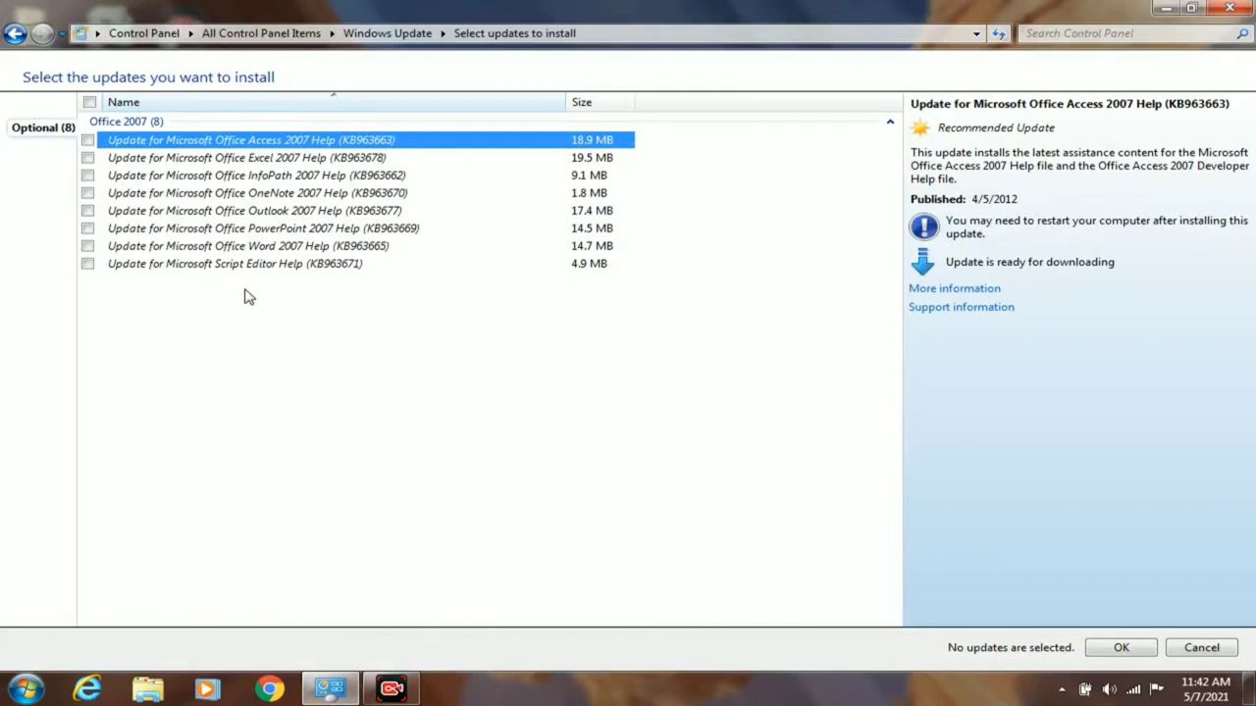
{"action": "left_click", "coordinate": [87, 174]}
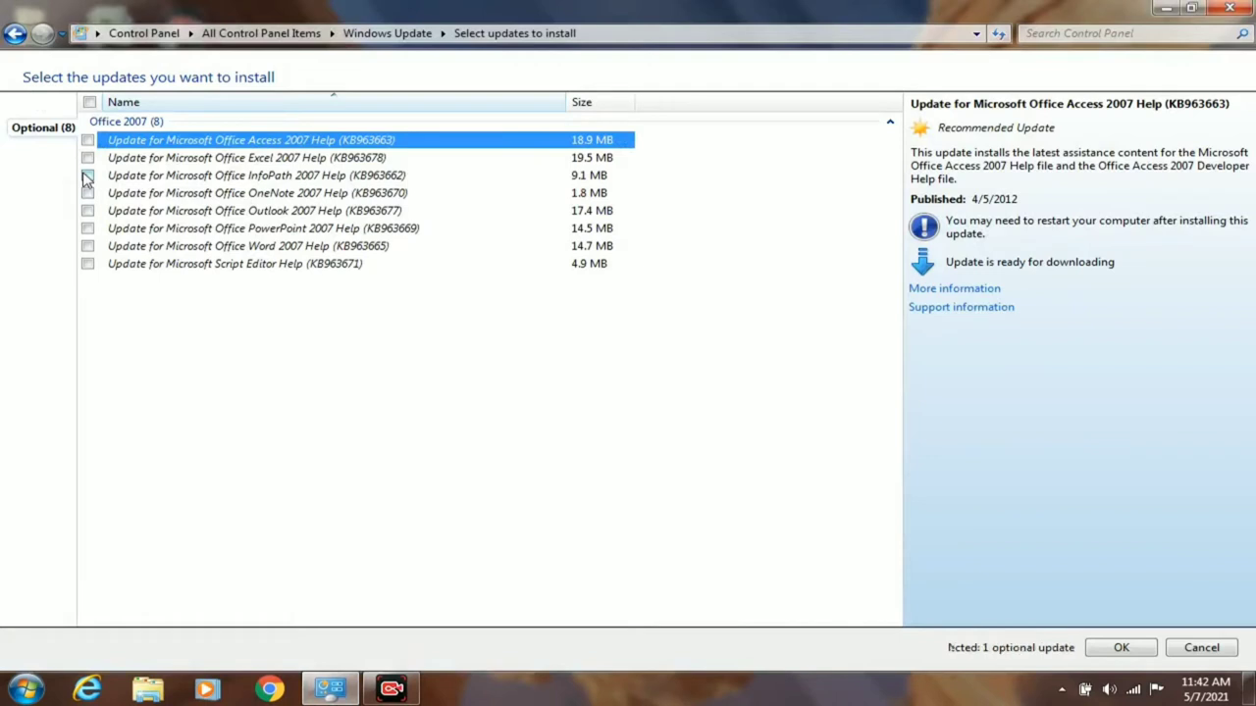
{"action": "left_click", "coordinate": [88, 247]}
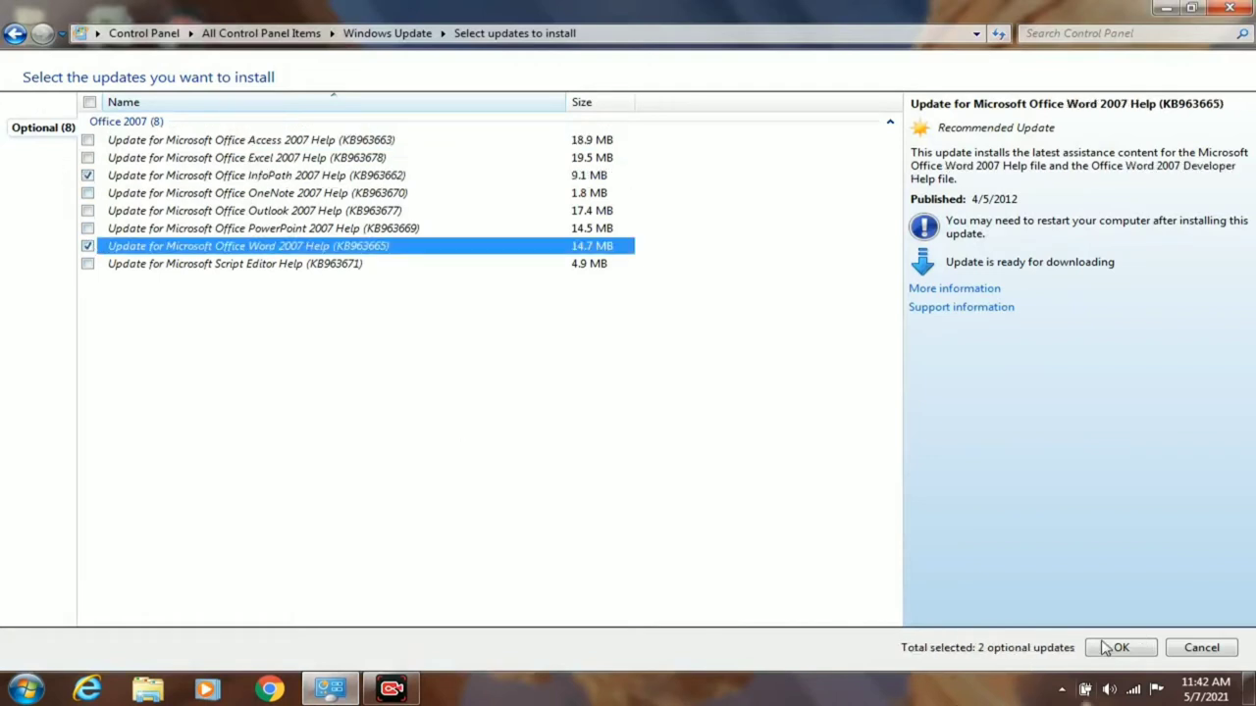
{"action": "left_click", "coordinate": [87, 246]}
{"action": "left_click", "coordinate": [87, 174]}
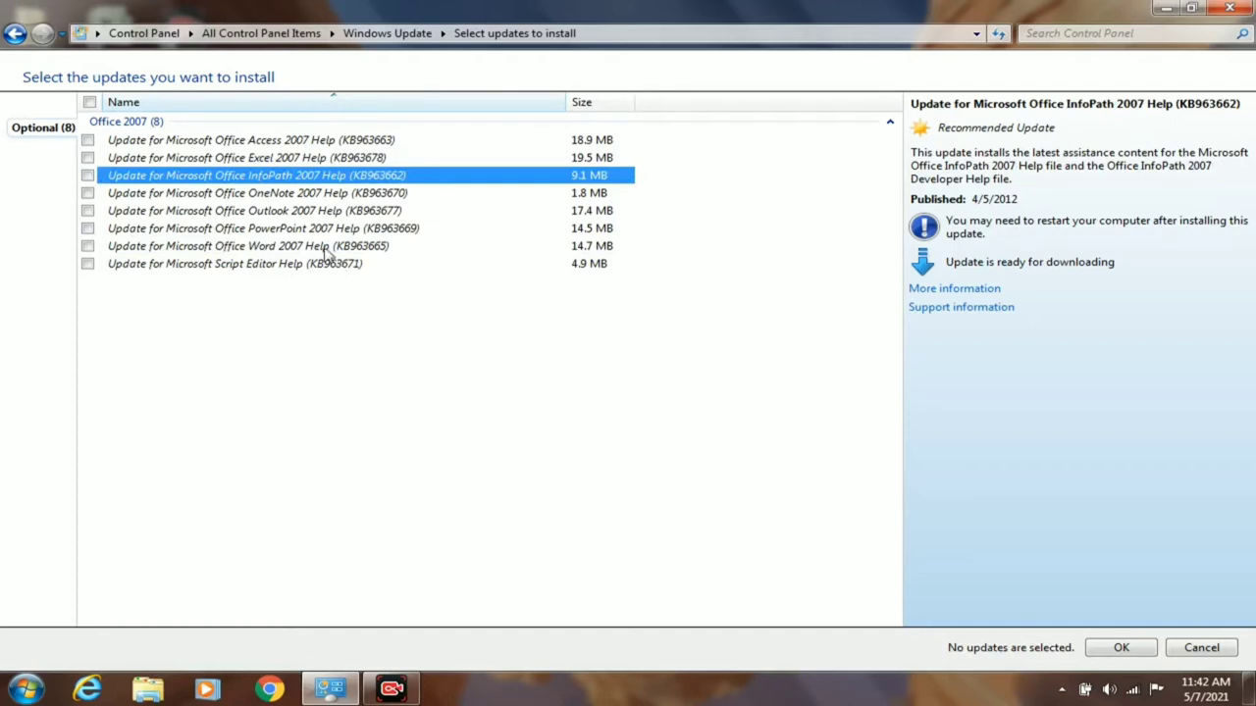
{"action": "left_click", "coordinate": [12, 35]}
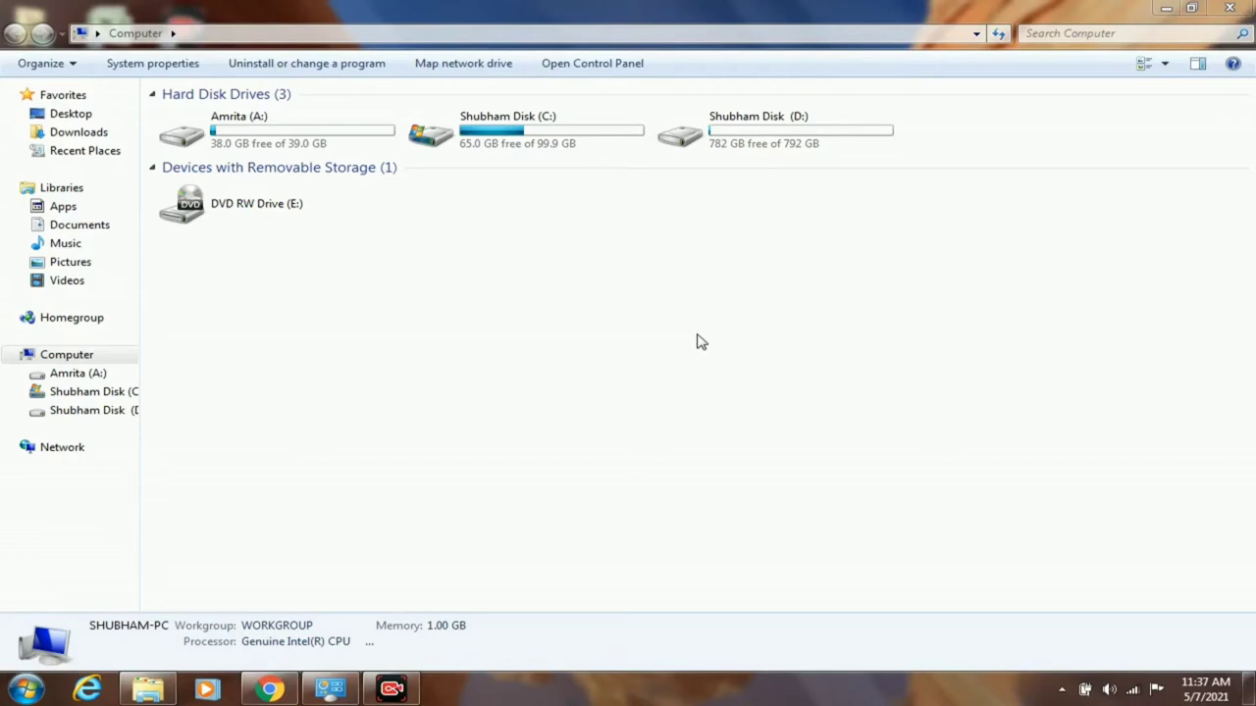
Step: Switch to Chrome, search Google for "quick heal" and open the official Quick Heal website
{"action": "left_click", "coordinate": [291, 696]}
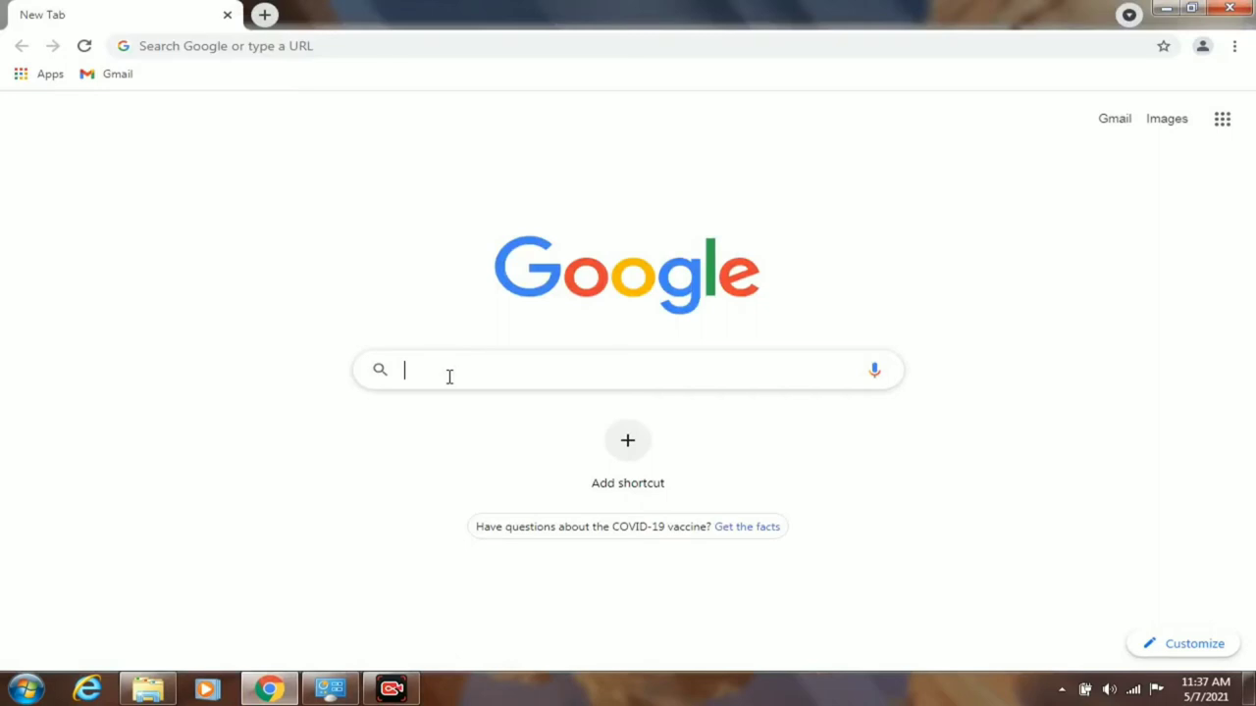
{"action": "type", "text": "qui"}
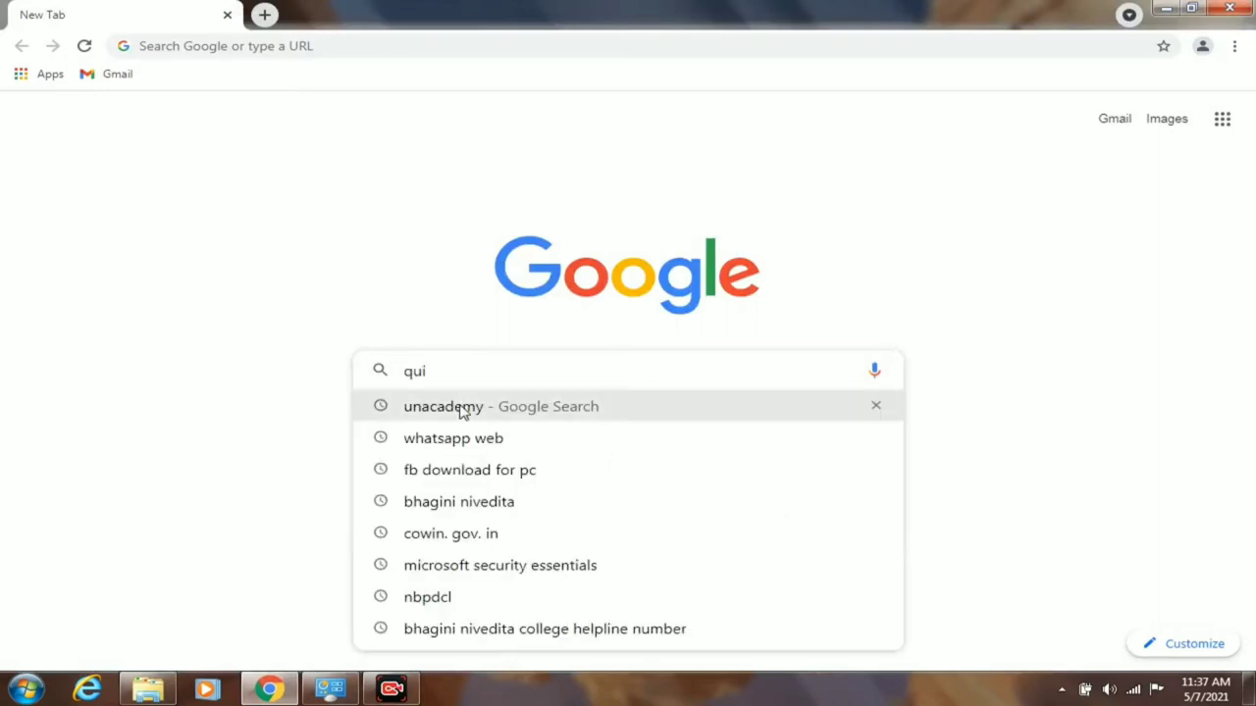
{"action": "left_click", "coordinate": [496, 371]}
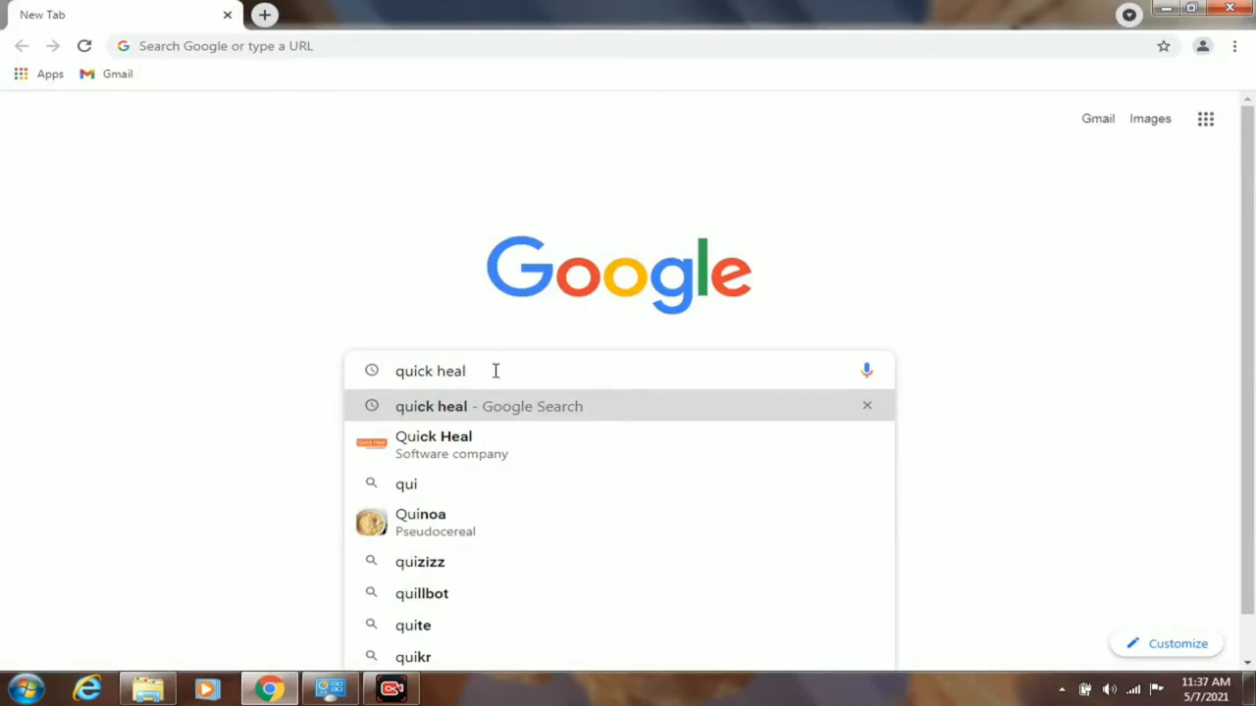
{"action": "key", "text": "Return"}
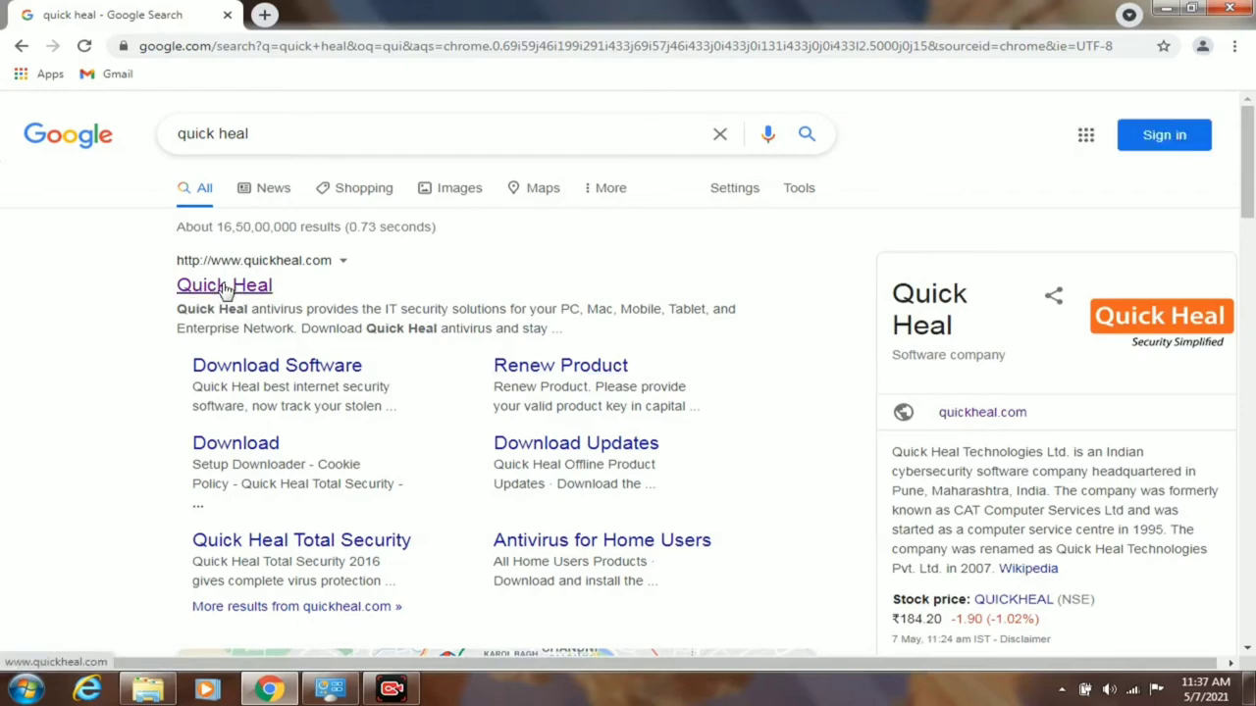
{"action": "left_click", "coordinate": [225, 287]}
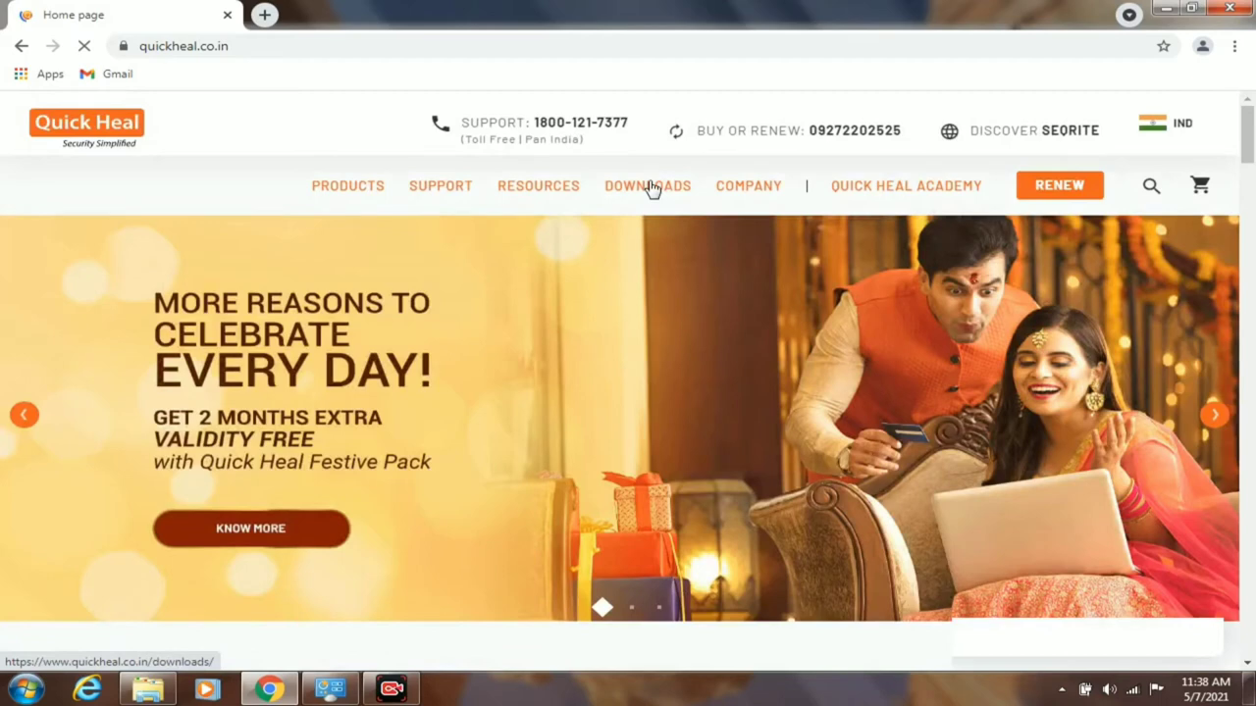
Step: Open the Free Trial downloads page of the Quick Heal site
{"action": "mouse_move", "coordinate": [653, 189]}
{"action": "left_click", "coordinate": [675, 258]}
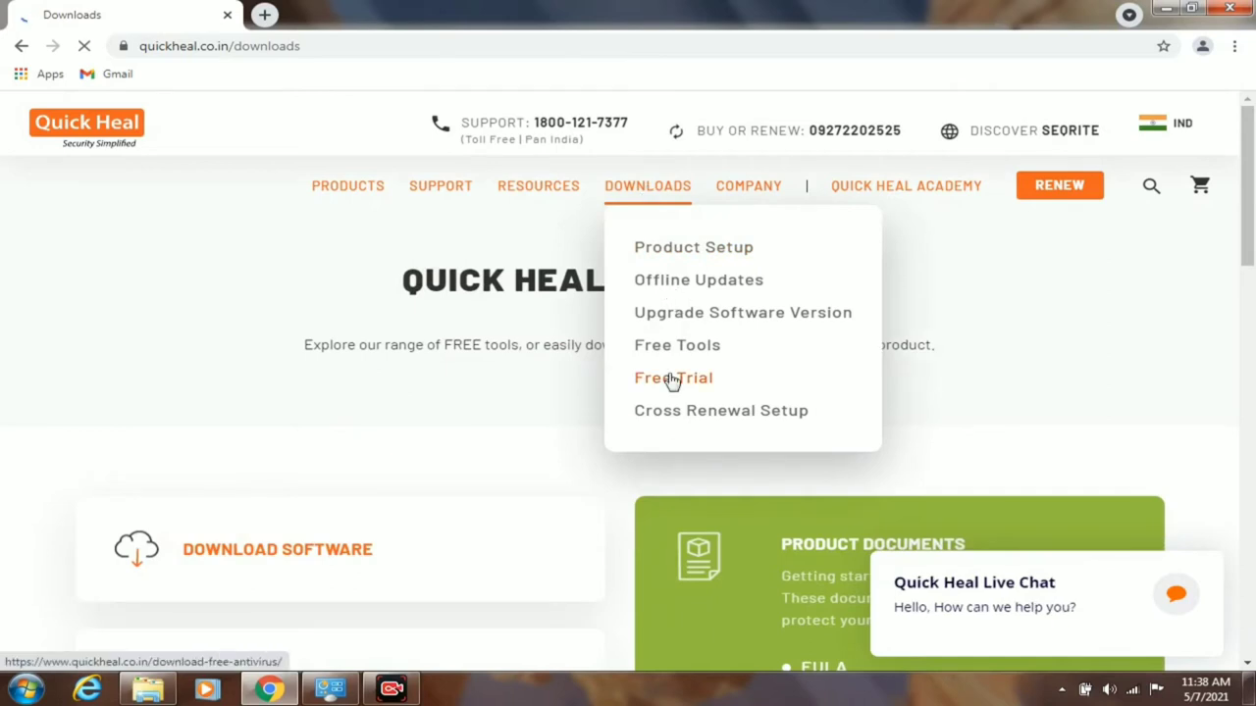
{"action": "left_click", "coordinate": [672, 381]}
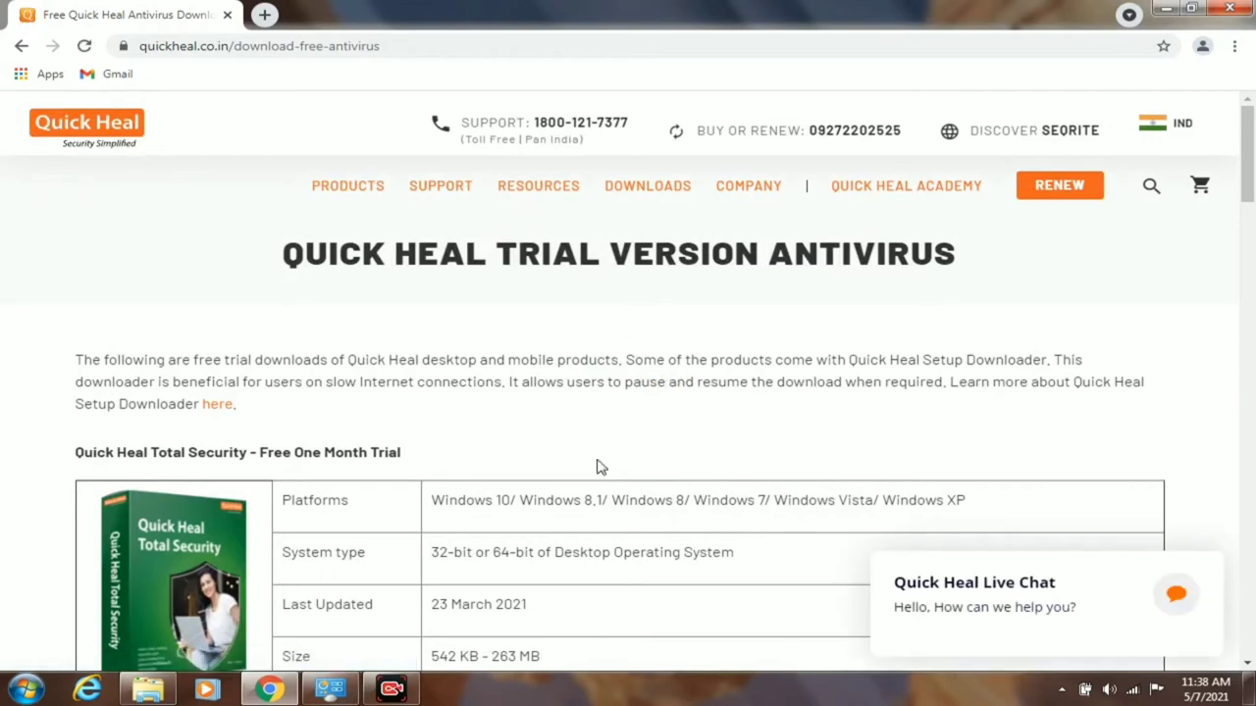
Step: Compare the Quick Heal trial products and download the free one-month trial of Quick Heal AntiVirus Pro
{"action": "scroll", "coordinate": [600, 467], "scroll_direction": "down", "scroll_amount": 2}
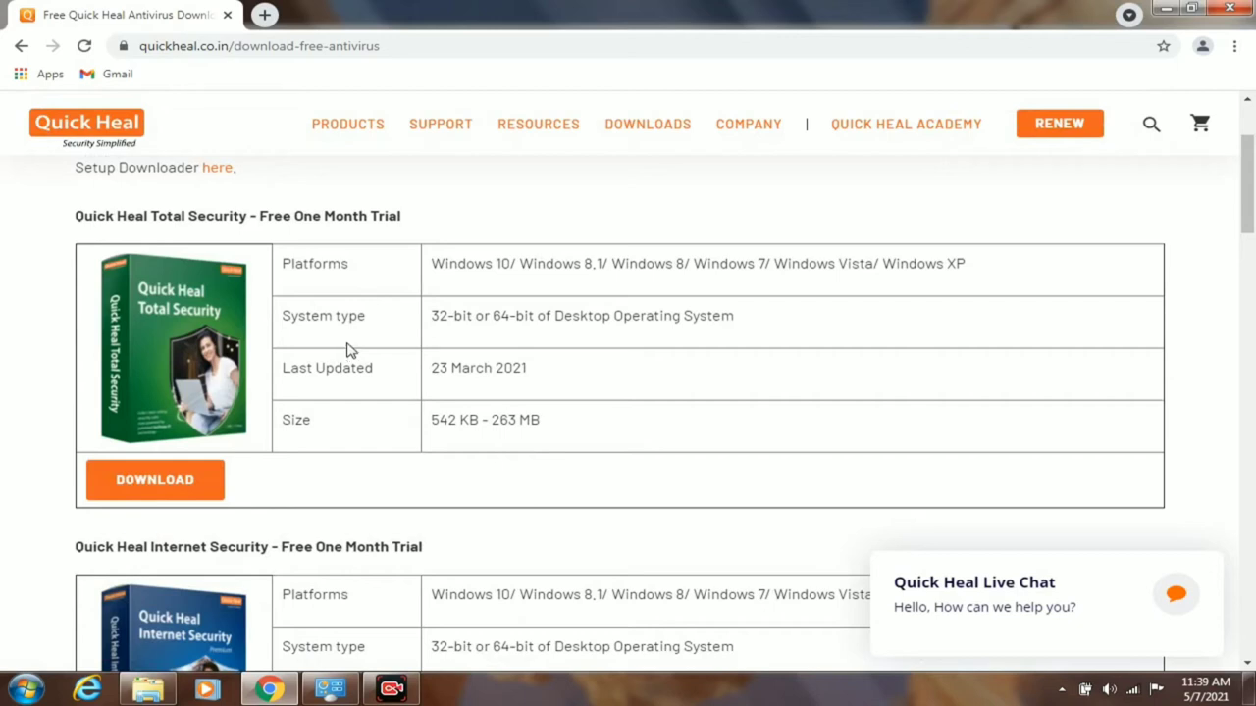
{"action": "scroll", "coordinate": [350, 351], "scroll_direction": "down", "scroll_amount": 1}
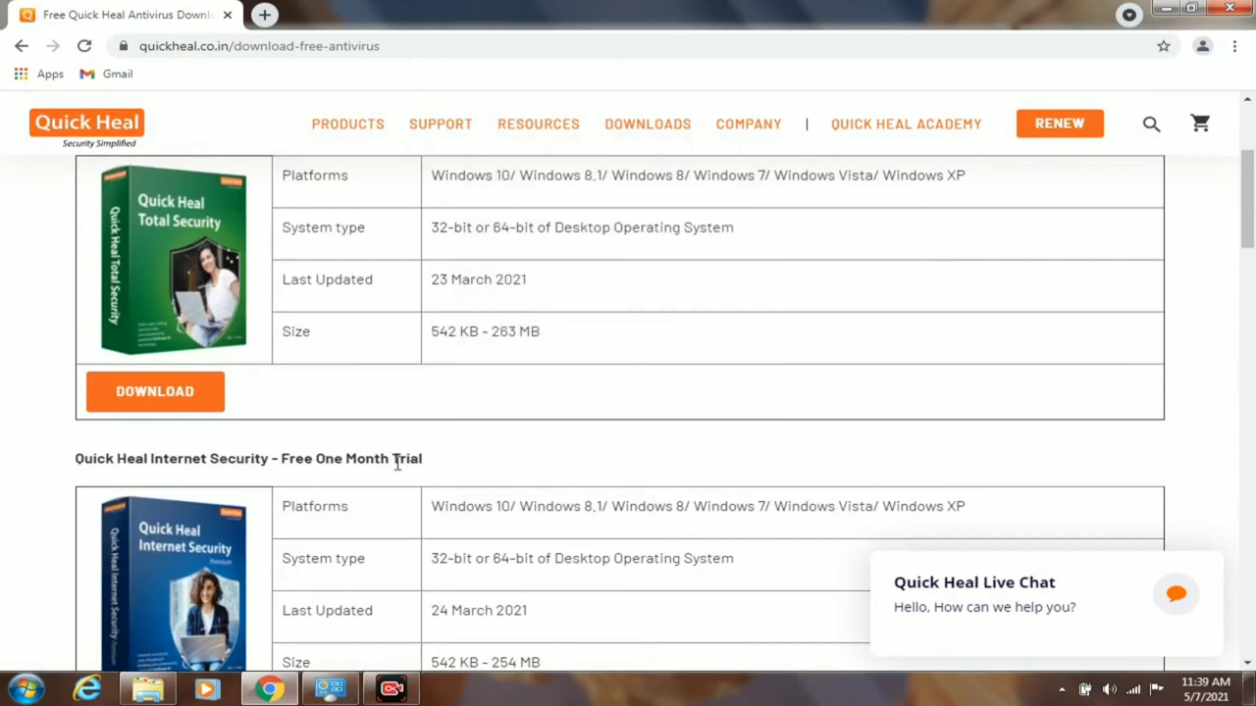
{"action": "scroll", "coordinate": [394, 479], "scroll_direction": "down", "scroll_amount": 2}
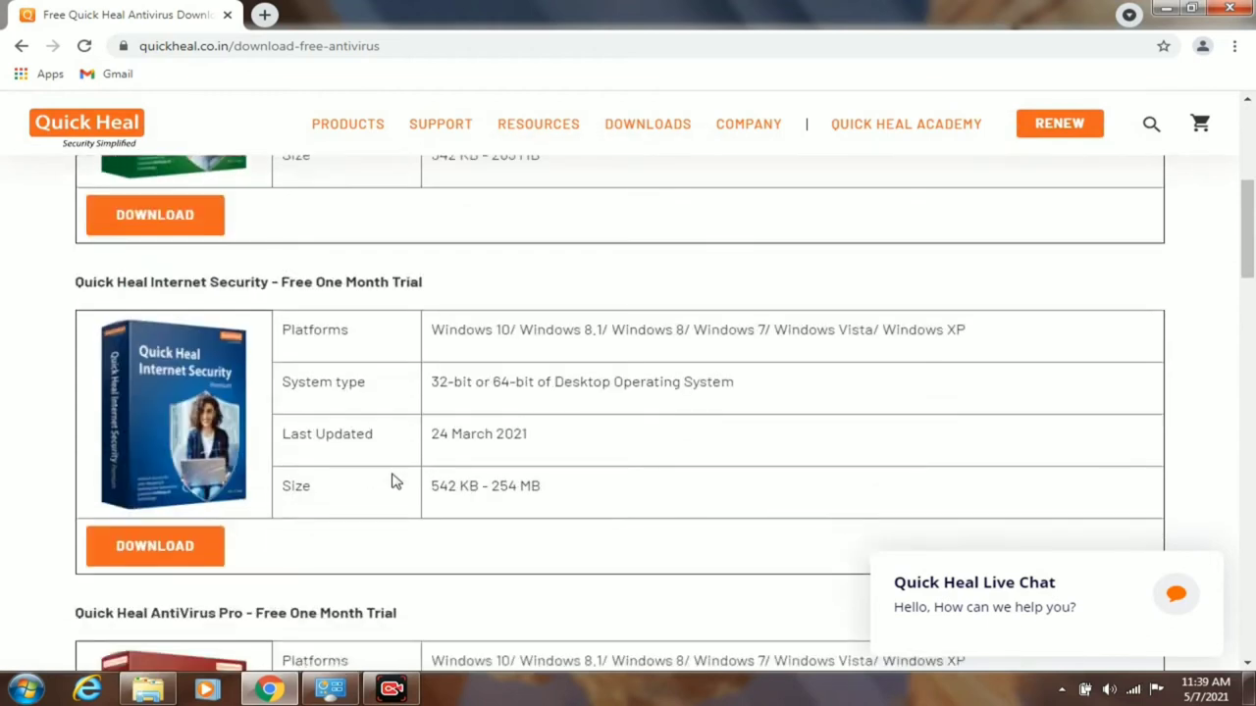
{"action": "scroll", "coordinate": [395, 481], "scroll_direction": "down", "scroll_amount": 3}
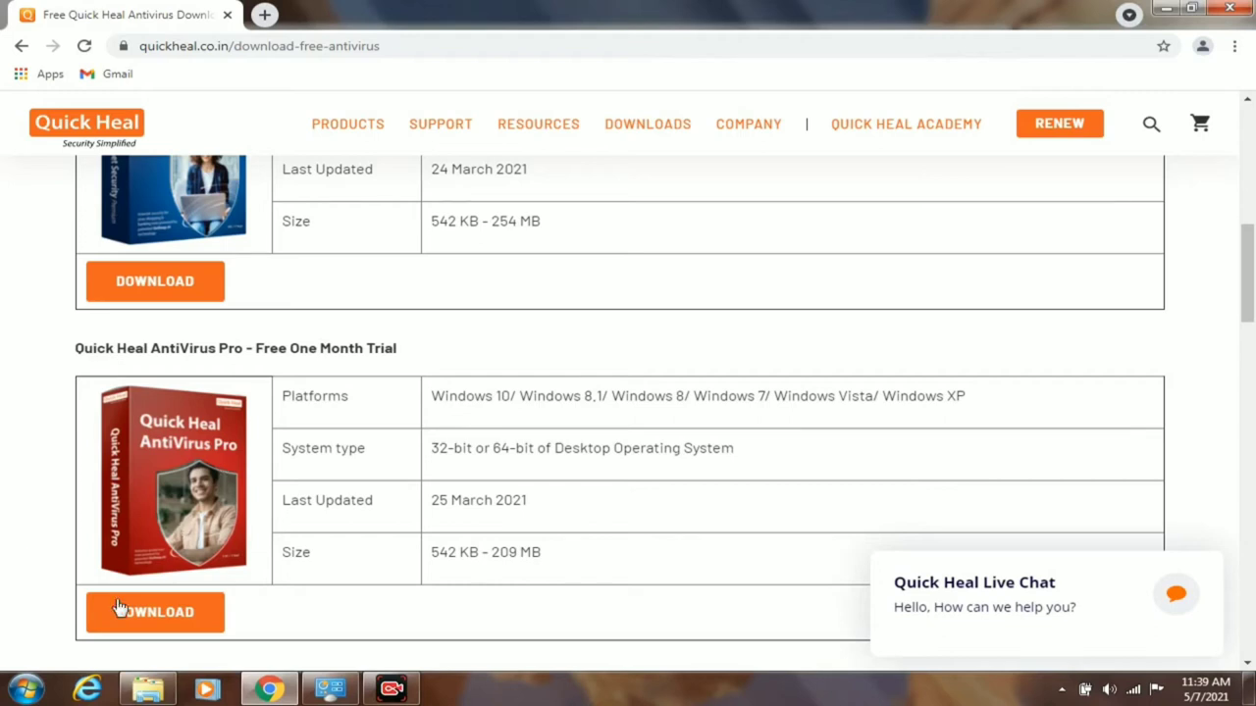
{"action": "scroll", "coordinate": [140, 512], "scroll_direction": "up", "scroll_amount": 2}
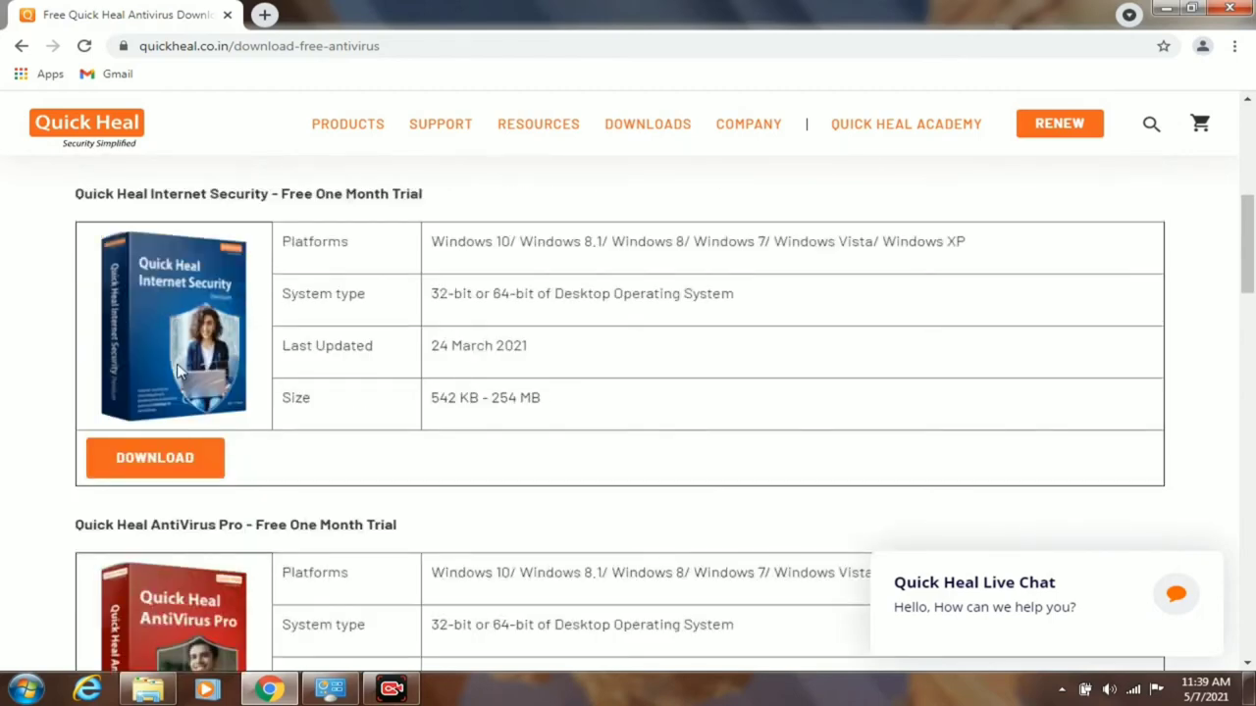
{"action": "scroll", "coordinate": [178, 369], "scroll_direction": "down", "scroll_amount": 1}
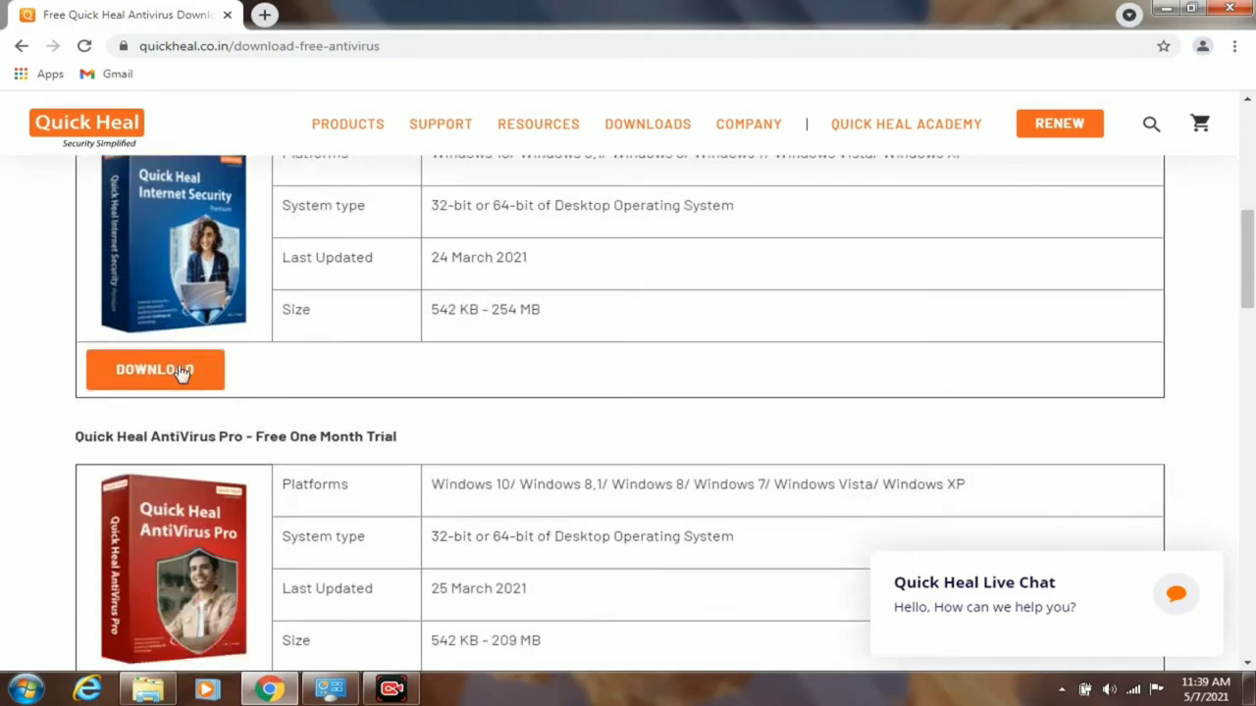
{"action": "scroll", "coordinate": [179, 387], "scroll_direction": "down", "scroll_amount": 1}
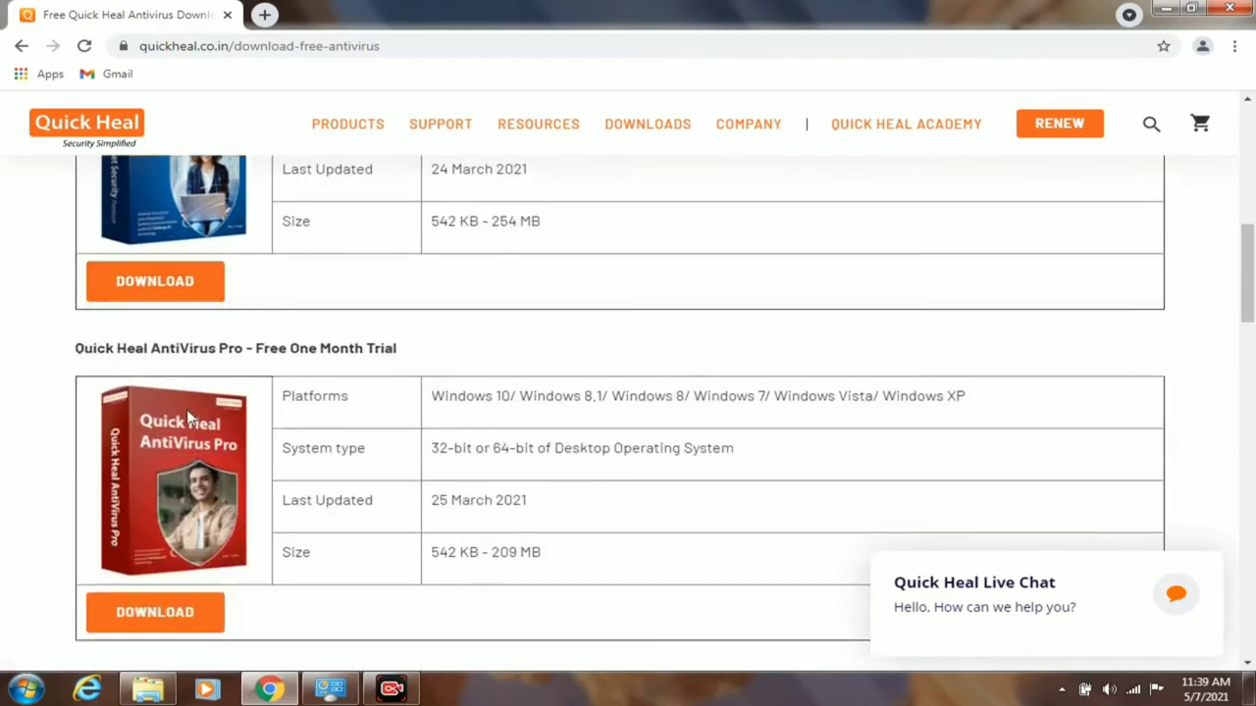
{"action": "scroll", "coordinate": [179, 392], "scroll_direction": "down", "scroll_amount": 1}
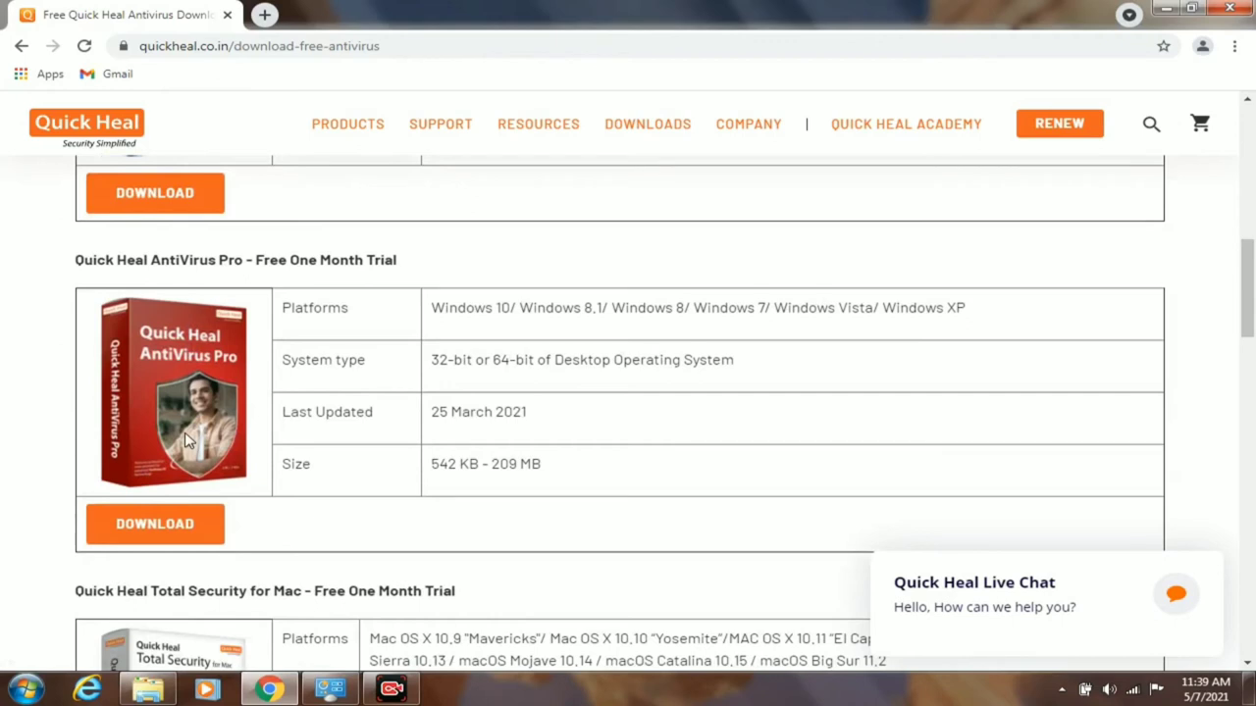
{"action": "left_click", "coordinate": [168, 525]}
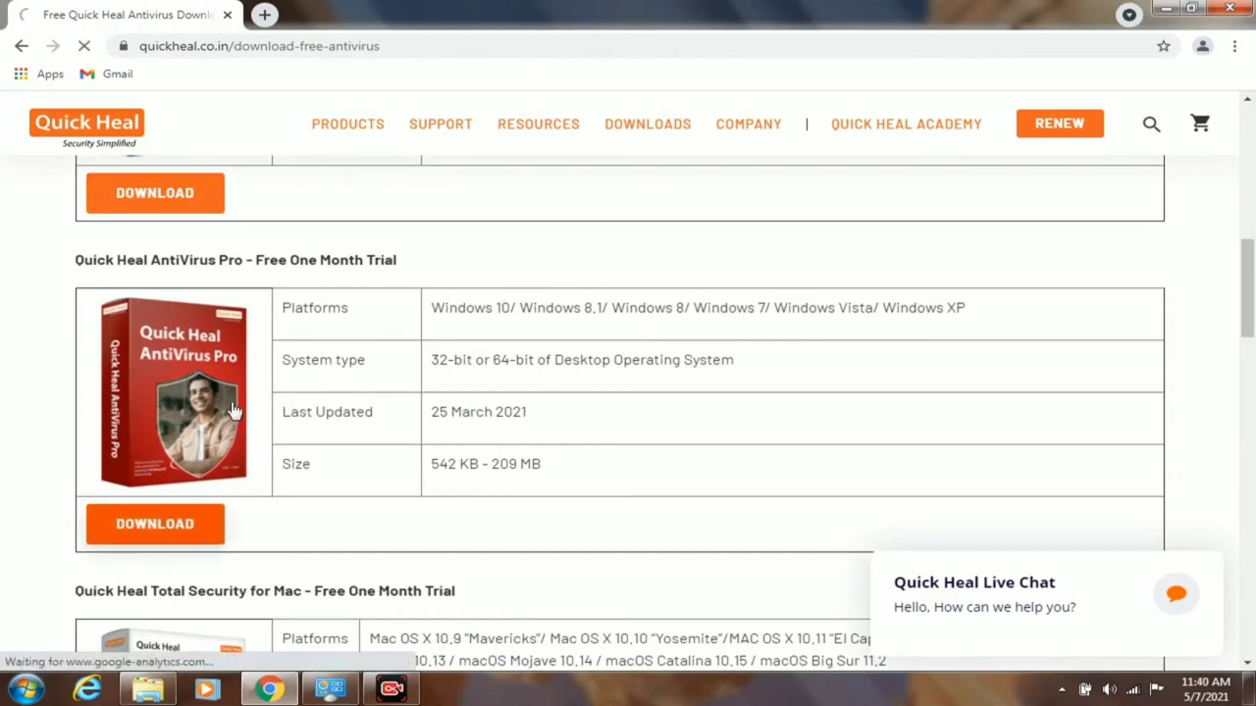
{"action": "scroll", "coordinate": [233, 409], "scroll_direction": "up", "scroll_amount": 5}
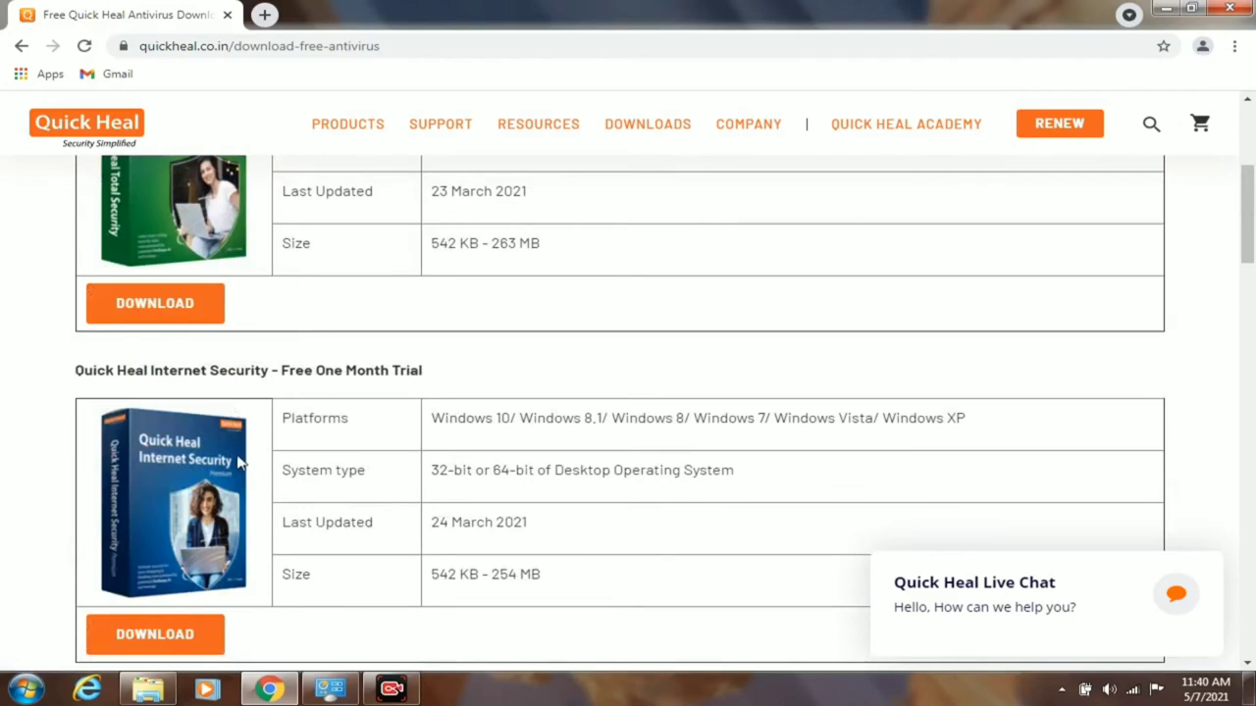
{"action": "scroll", "coordinate": [237, 461], "scroll_direction": "down", "scroll_amount": 3}
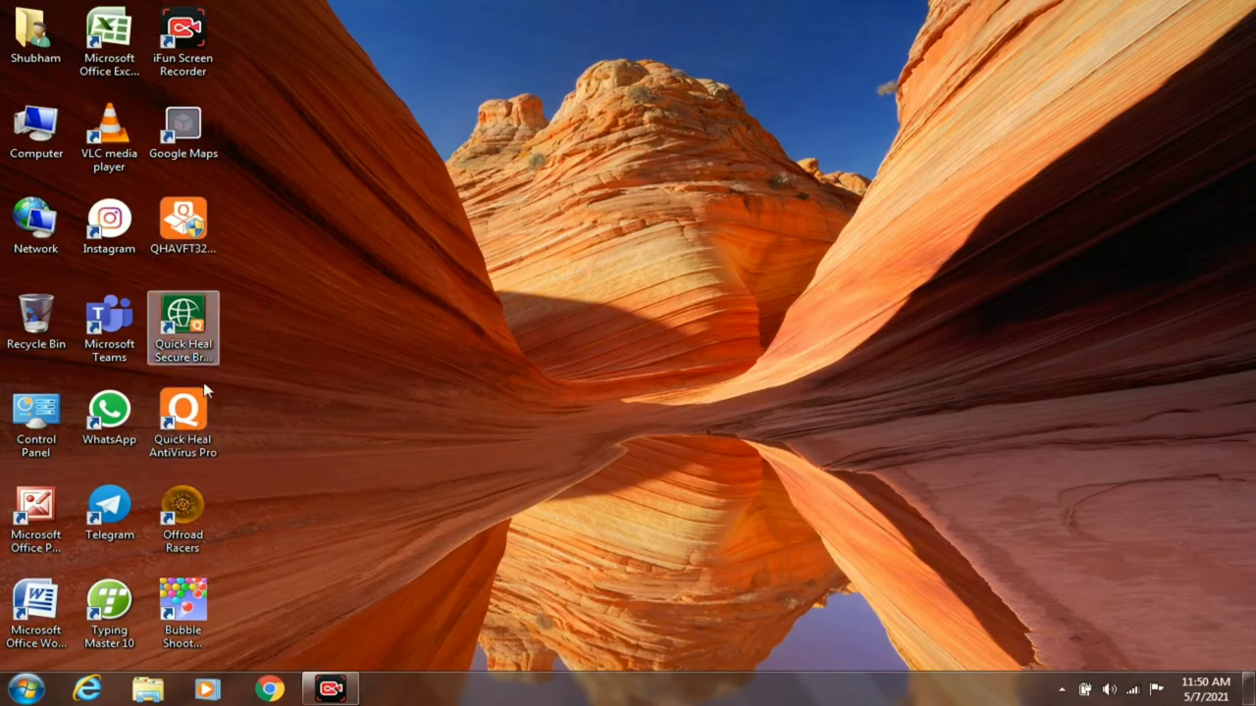
Step: Refresh the desktop three times in a row
{"action": "right_click", "coordinate": [607, 108]}
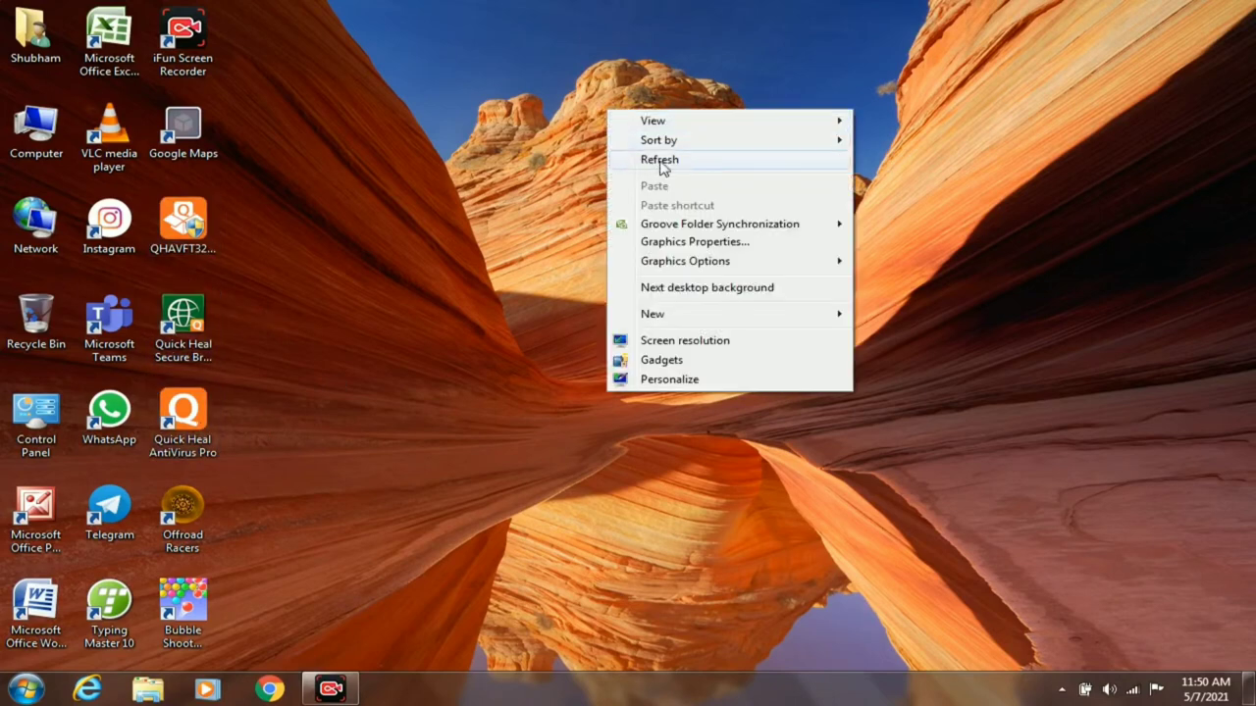
{"action": "left_click", "coordinate": [668, 159]}
{"action": "right_click", "coordinate": [652, 134]}
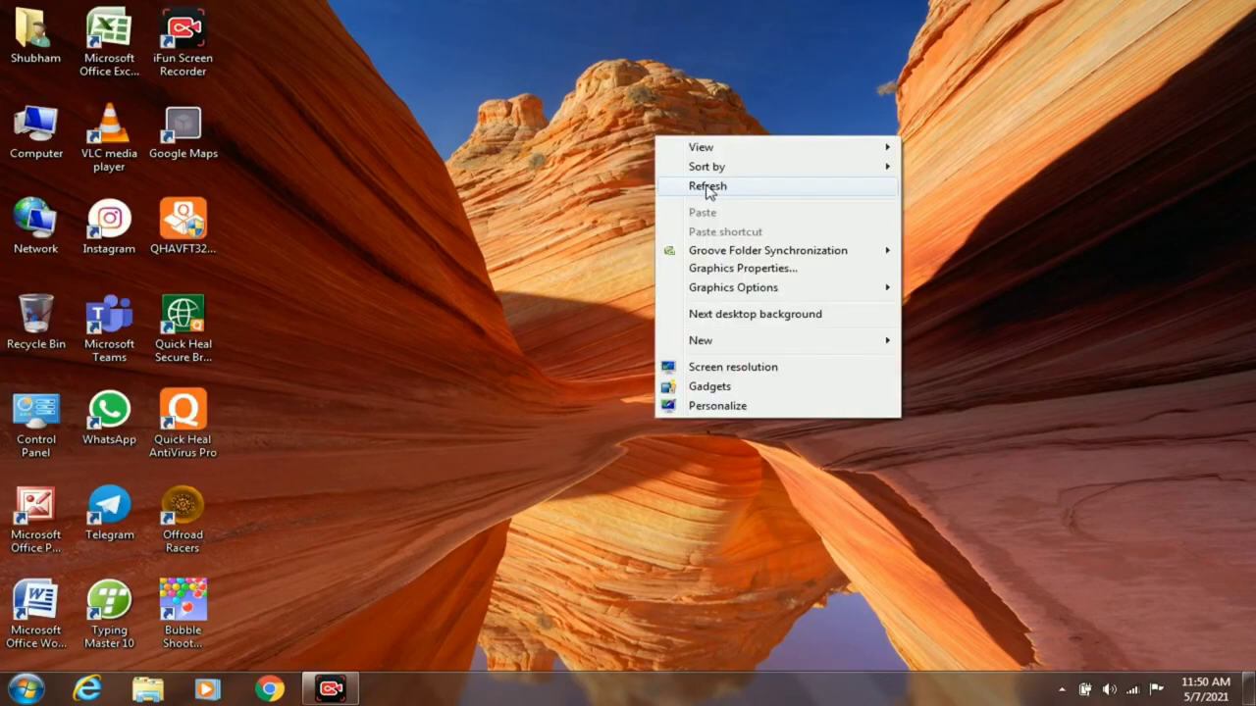
{"action": "left_click", "coordinate": [699, 186]}
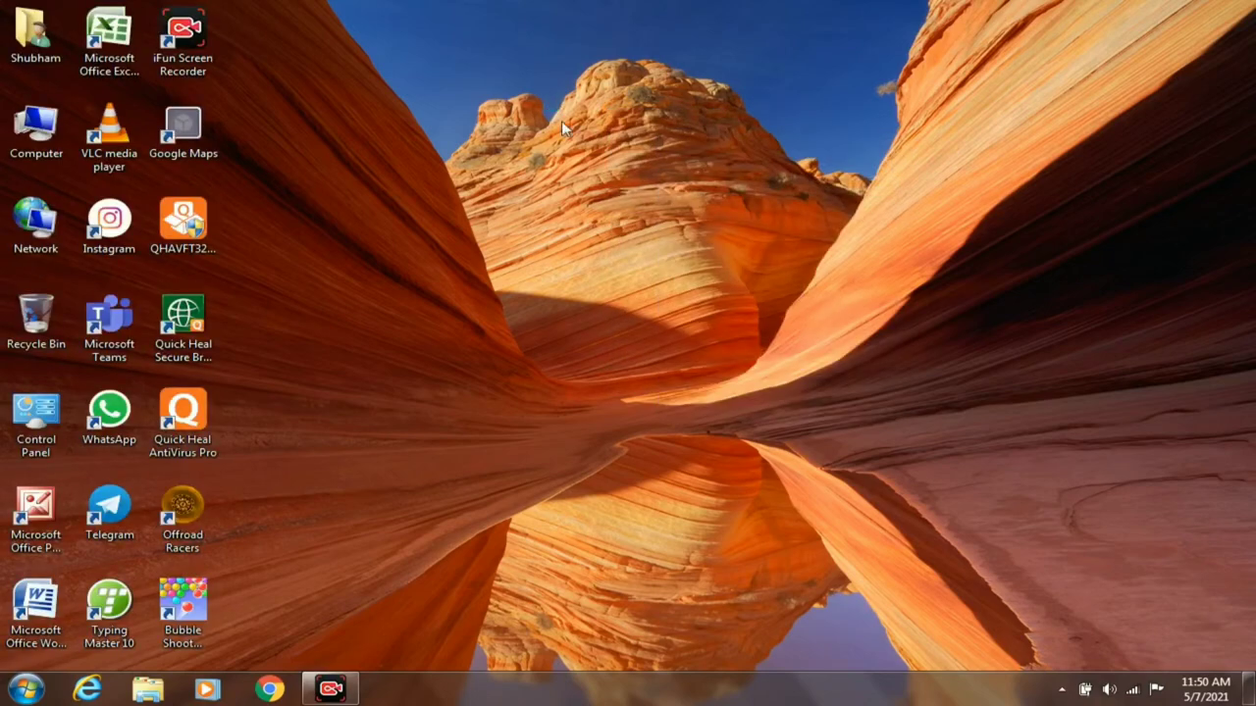
{"action": "right_click", "coordinate": [550, 102]}
{"action": "left_click", "coordinate": [607, 155]}
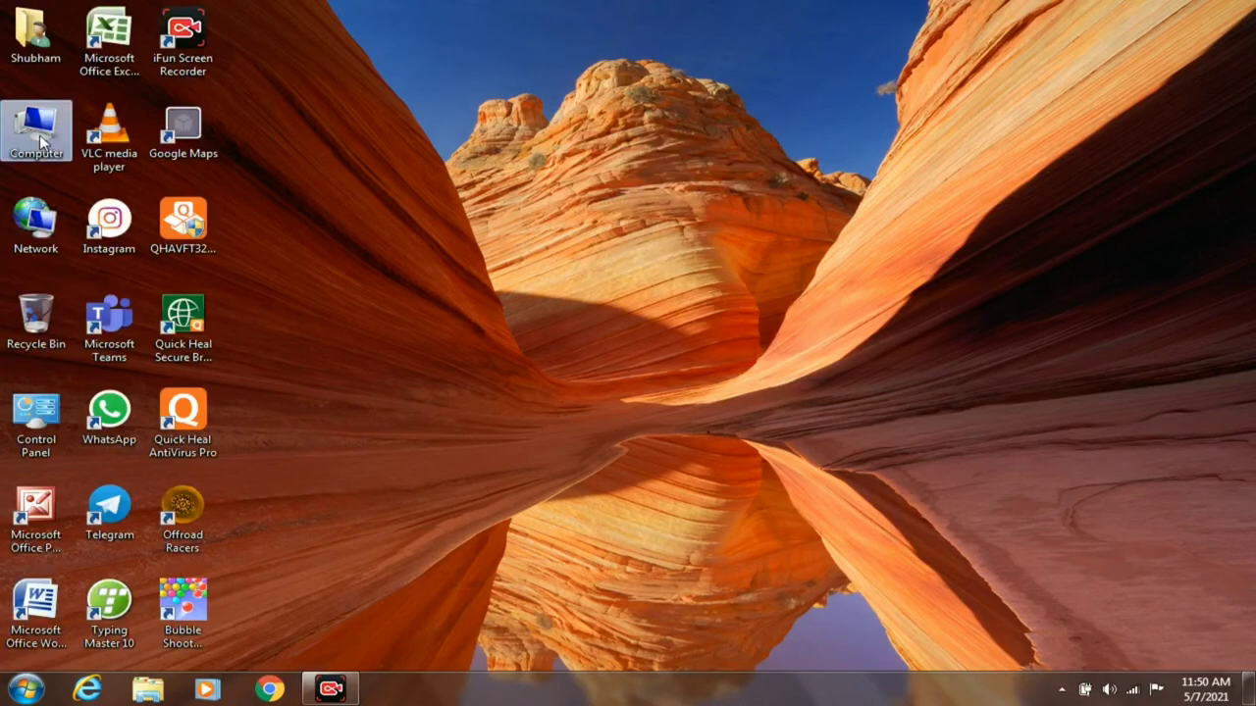
Step: Open Computer to check how quickly it responds, close it and refresh the desktop
{"action": "double_click", "coordinate": [33, 128]}
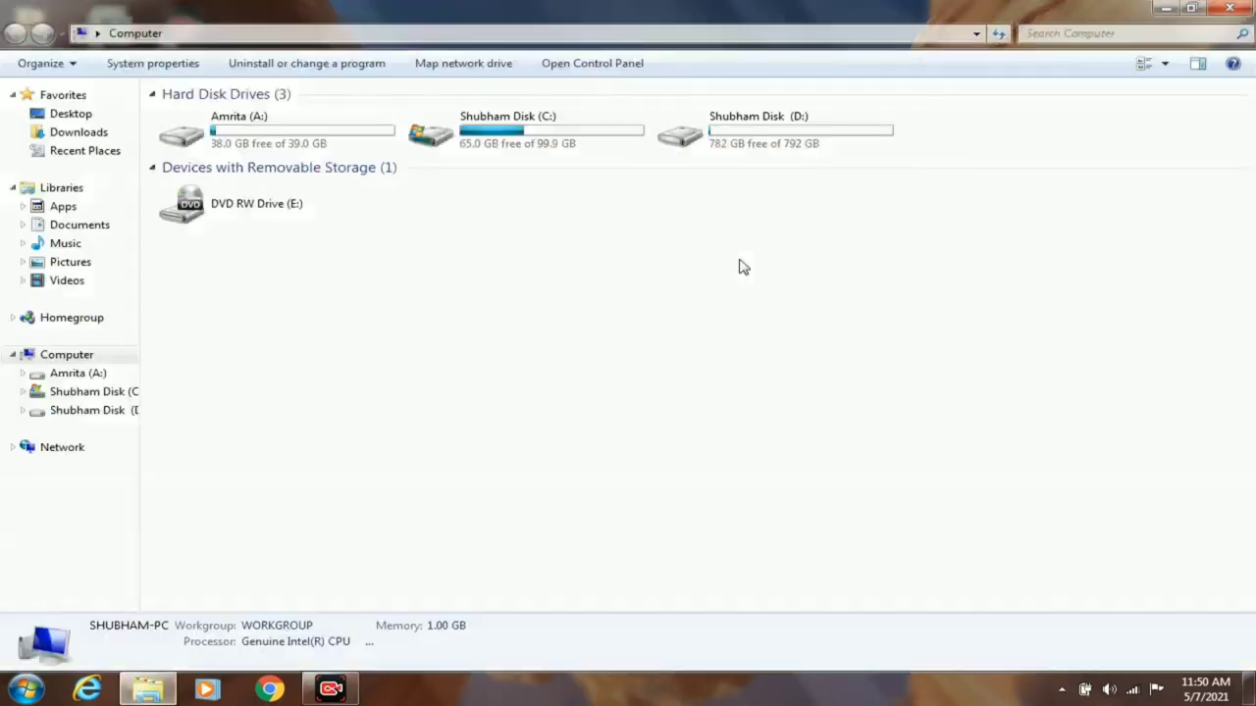
{"action": "left_click", "coordinate": [1229, 8]}
{"action": "right_click", "coordinate": [441, 79]}
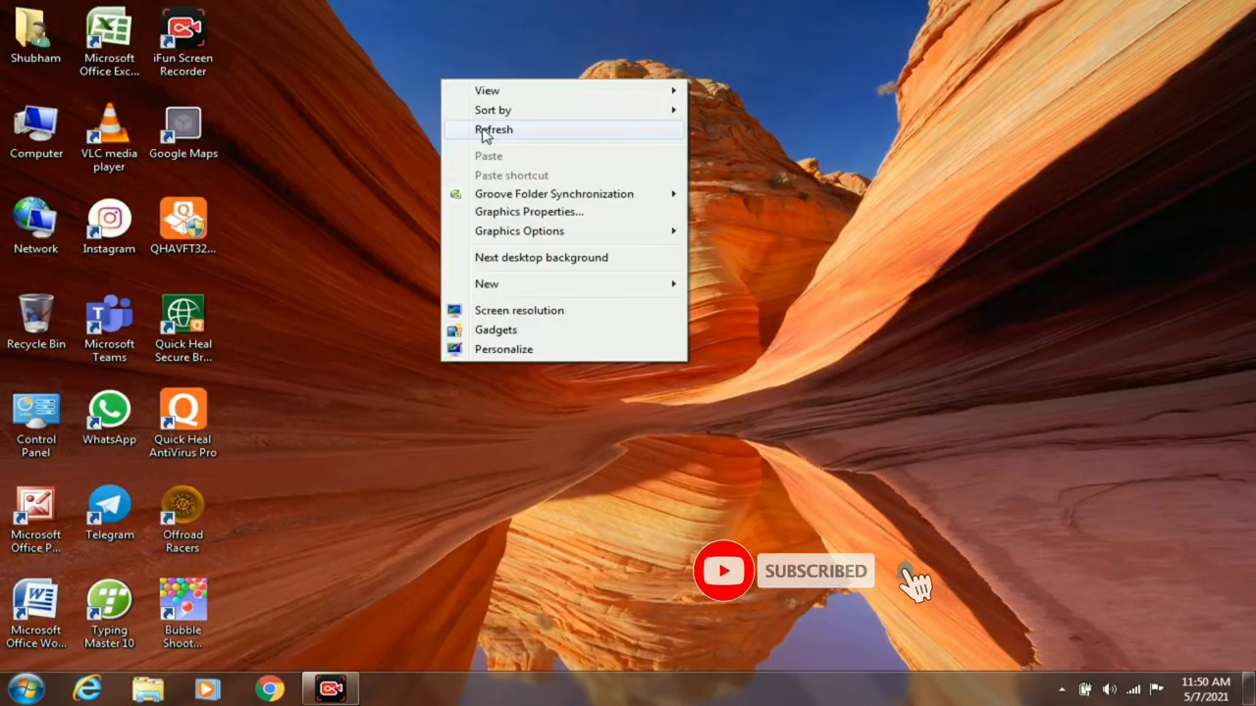
{"action": "left_click", "coordinate": [488, 129]}
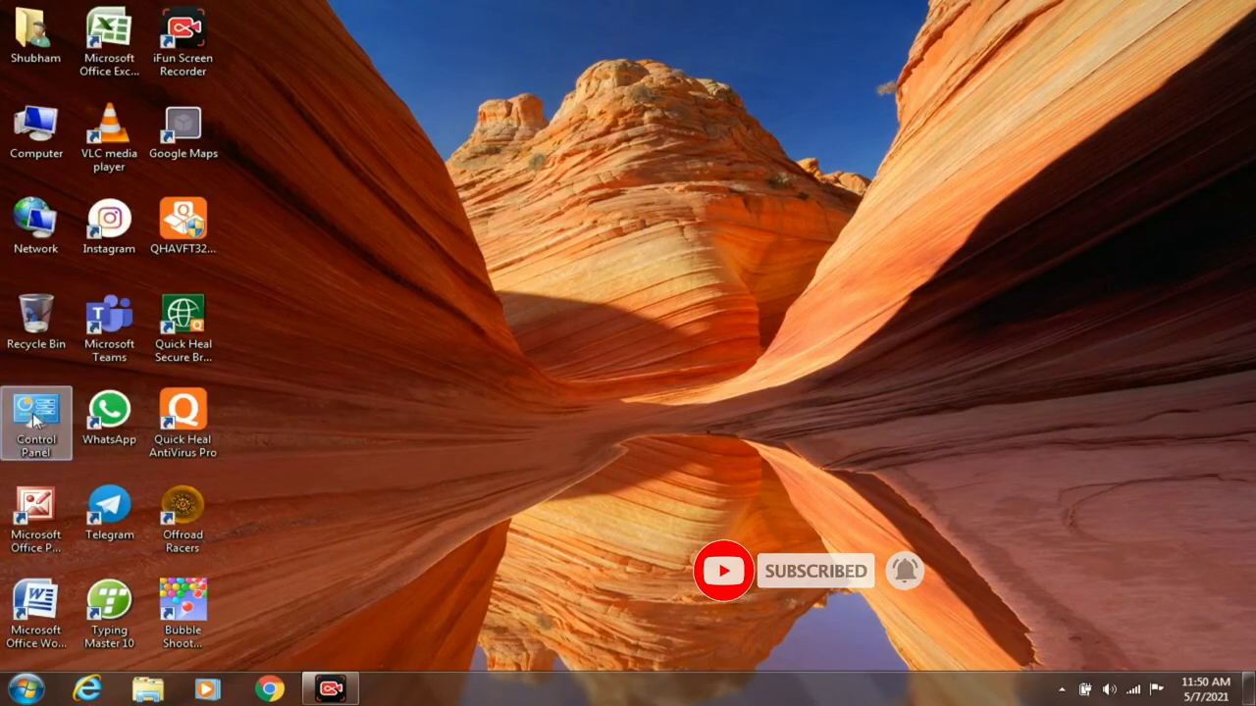
Step: Open Control Panel to check how quickly it responds, close it and refresh the desktop
{"action": "double_click", "coordinate": [35, 419]}
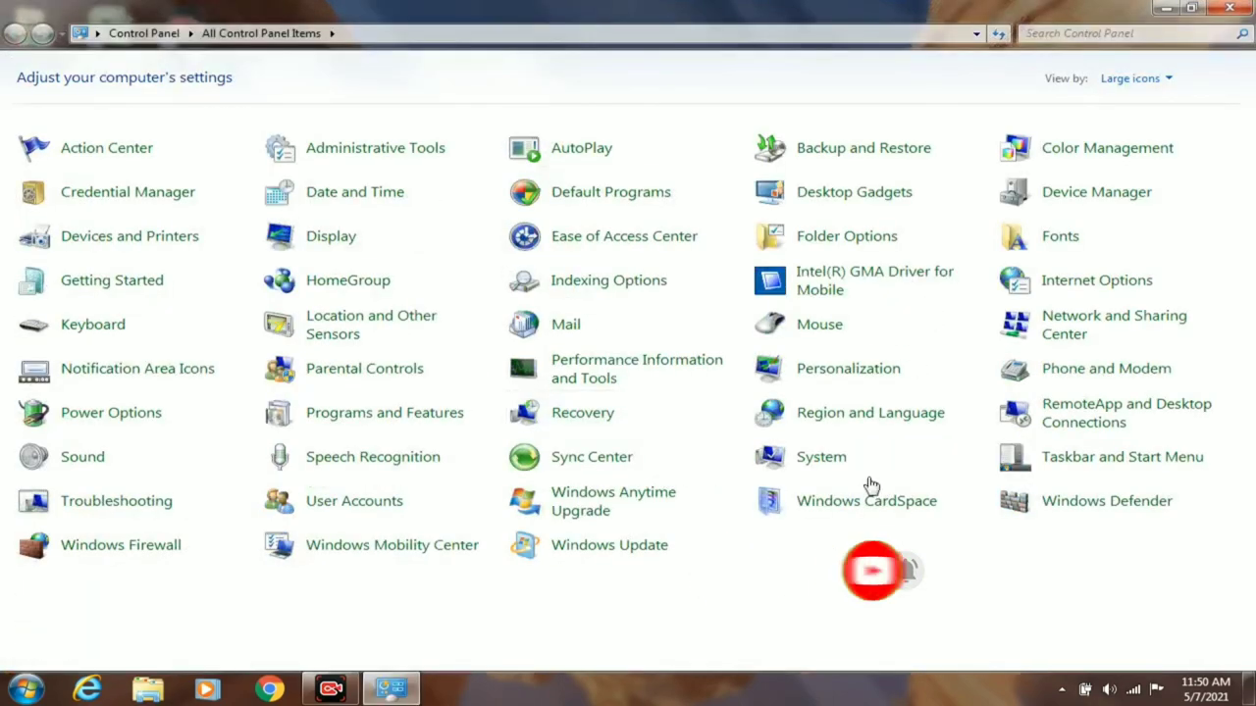
{"action": "left_click", "coordinate": [1229, 8]}
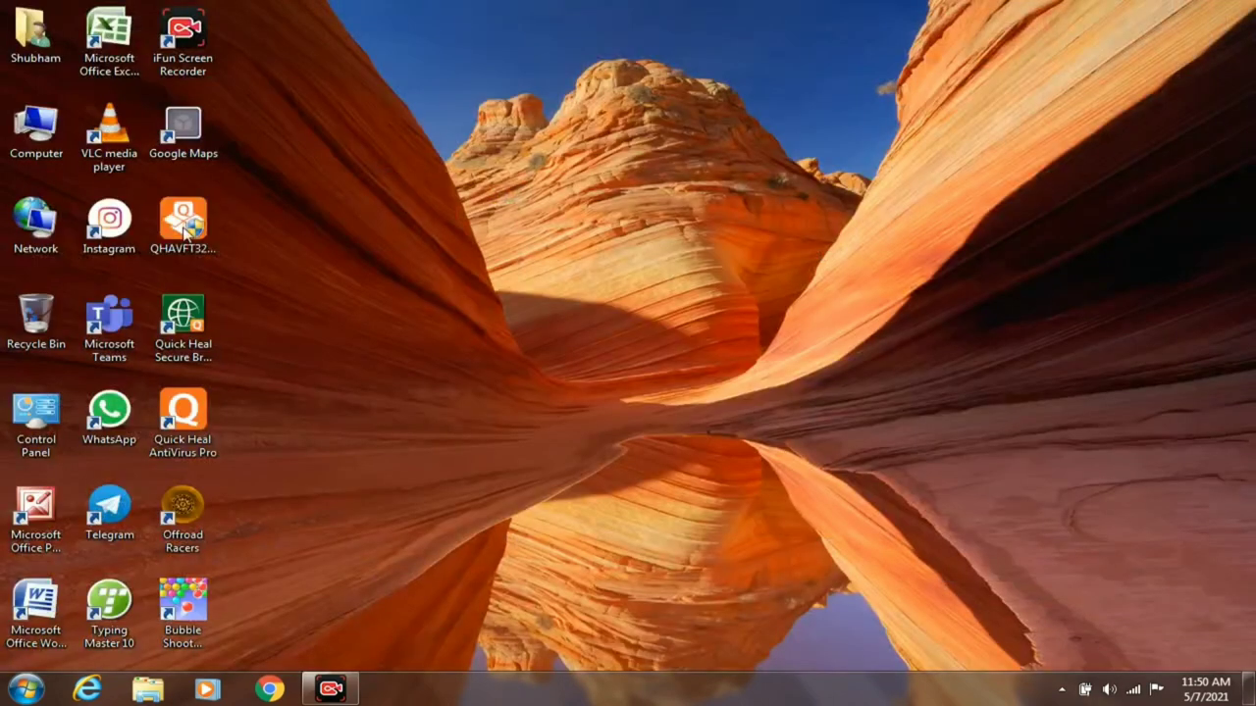
{"action": "left_click", "coordinate": [546, 134]}
{"action": "right_click", "coordinate": [546, 136]}
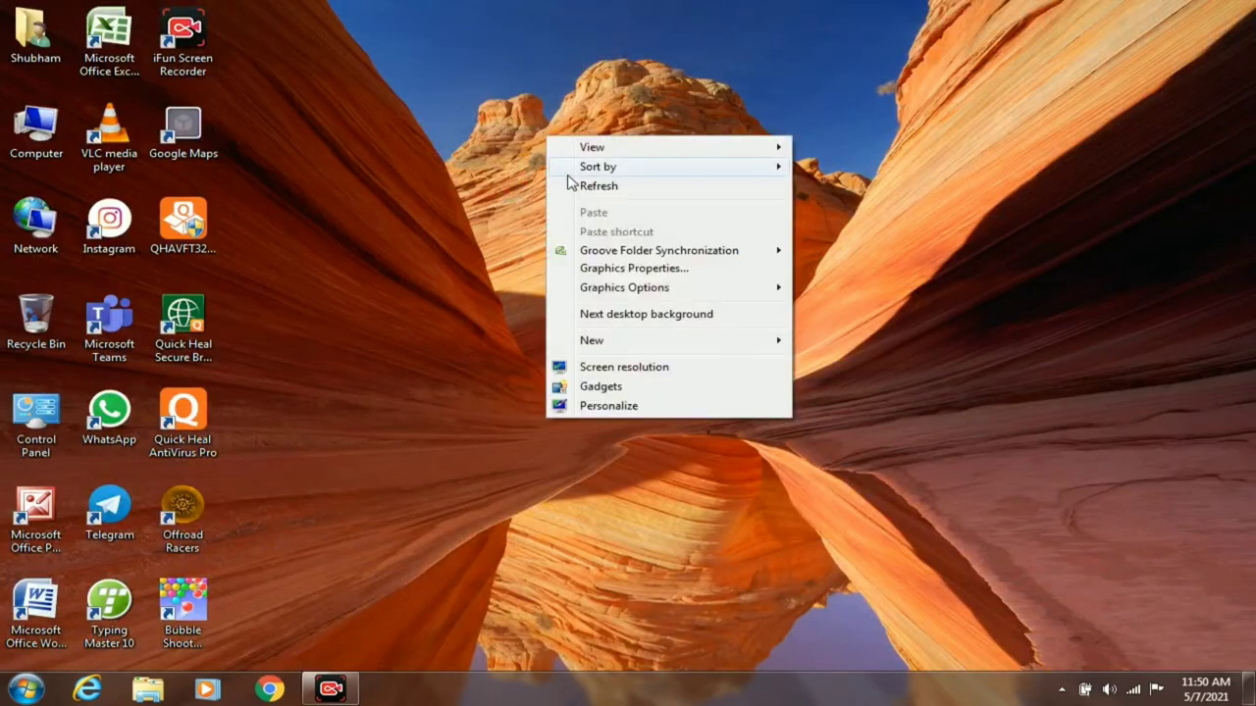
{"action": "left_click", "coordinate": [594, 187]}
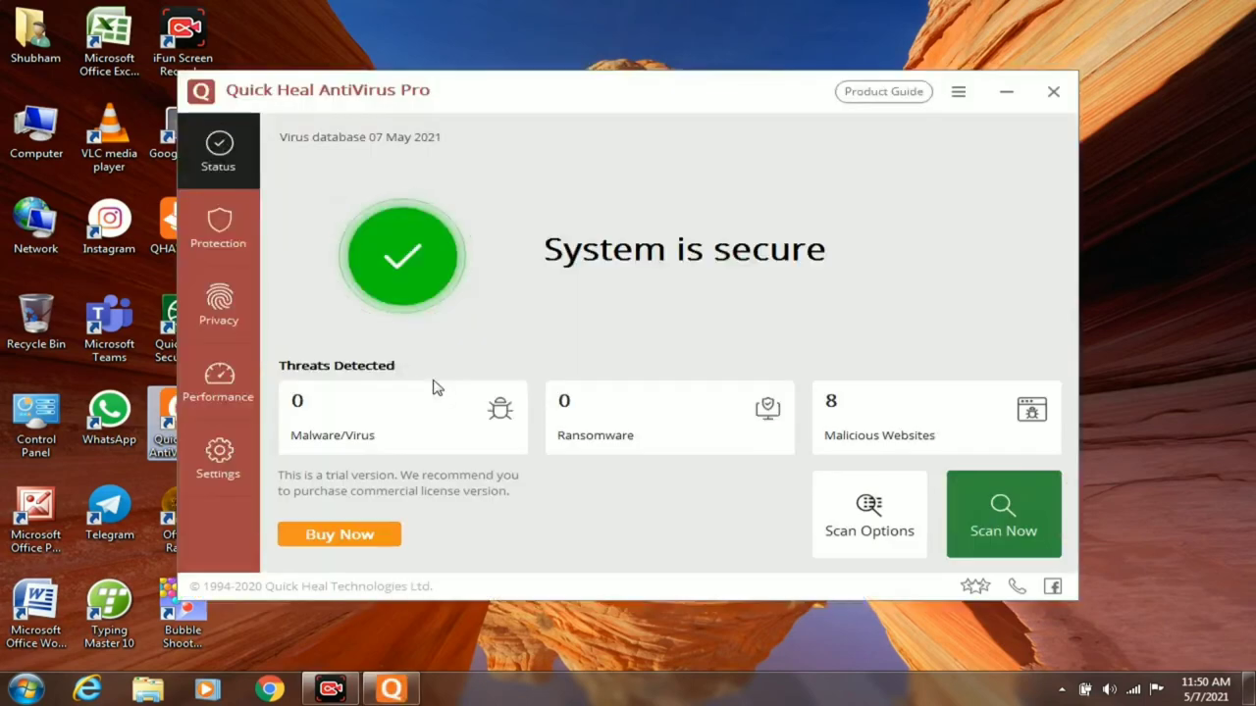
Step: Start a Quick Heal AntiMalware scan from the antivirus protection features and minimize the scan window
{"action": "left_click_drag", "start_coordinate": [454, 102], "coordinate": [533, 85]}
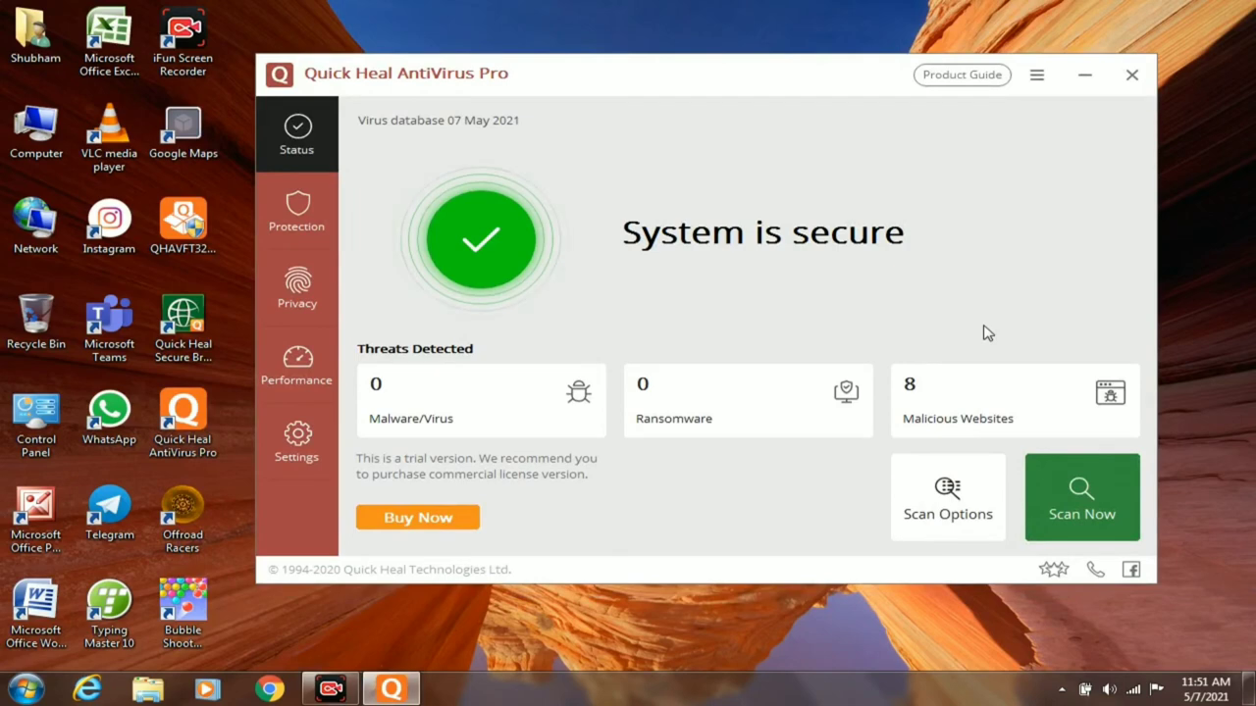
{"action": "left_click", "coordinate": [273, 222]}
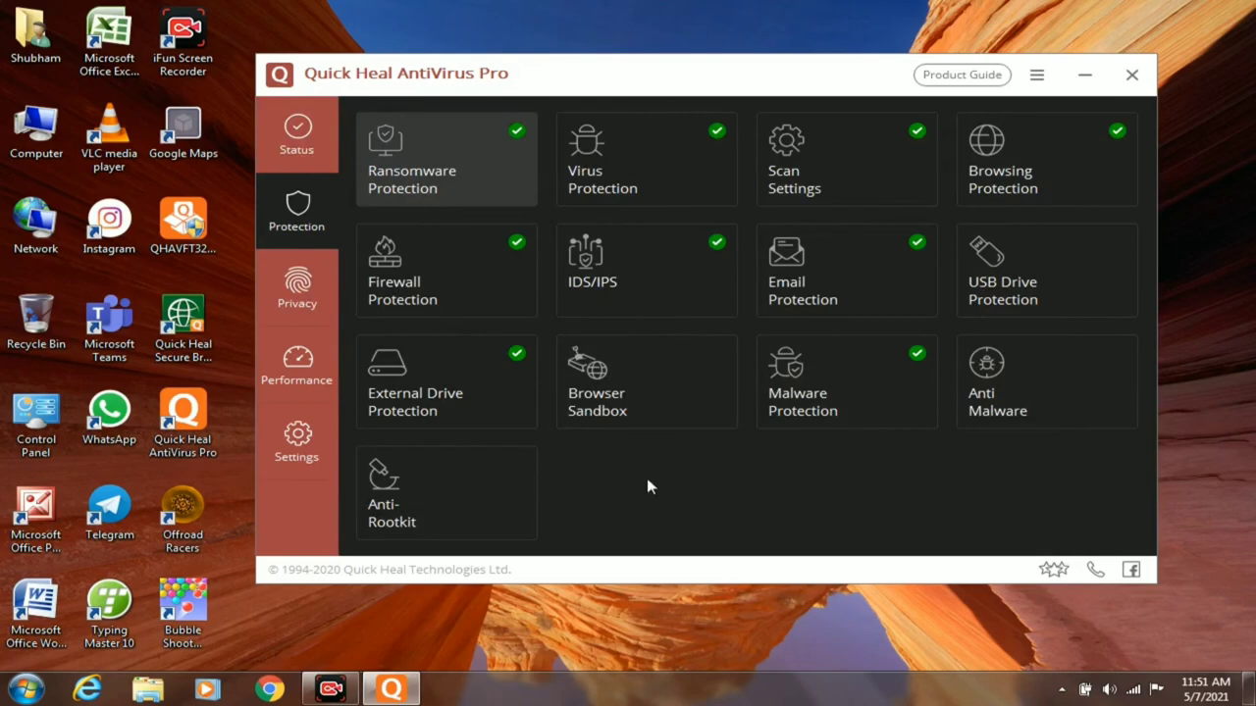
{"action": "left_click", "coordinate": [990, 402]}
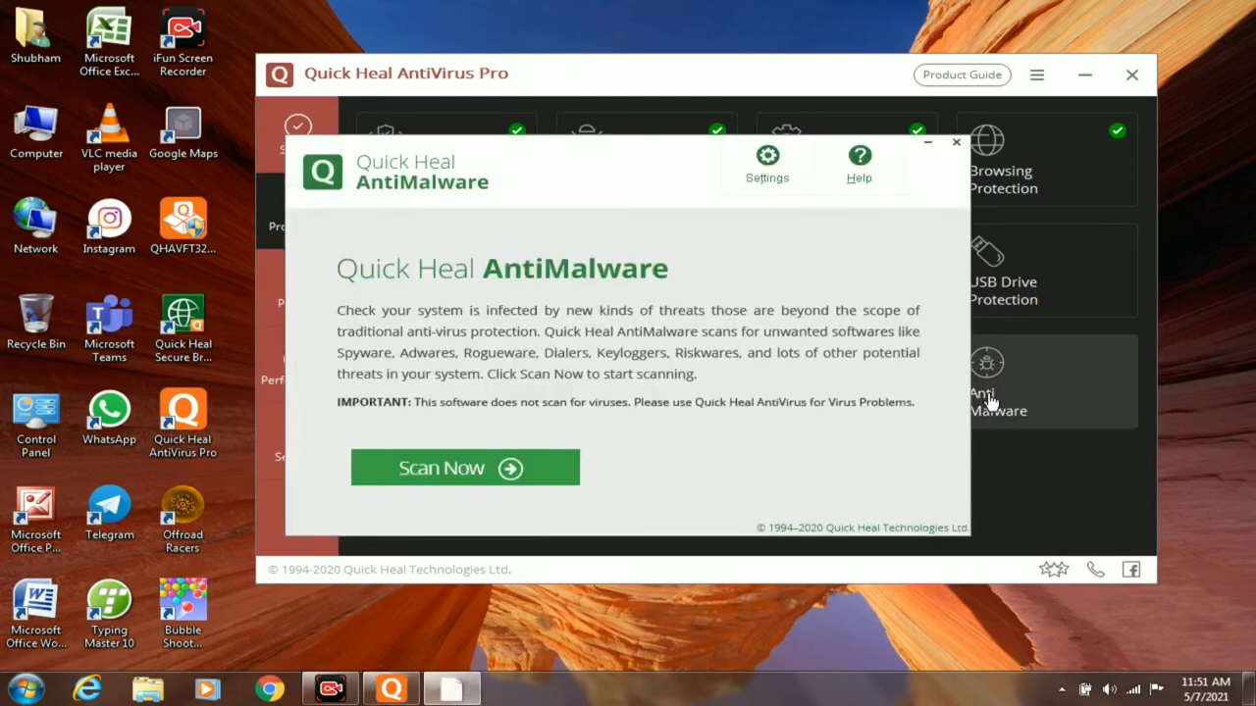
{"action": "left_click", "coordinate": [480, 479]}
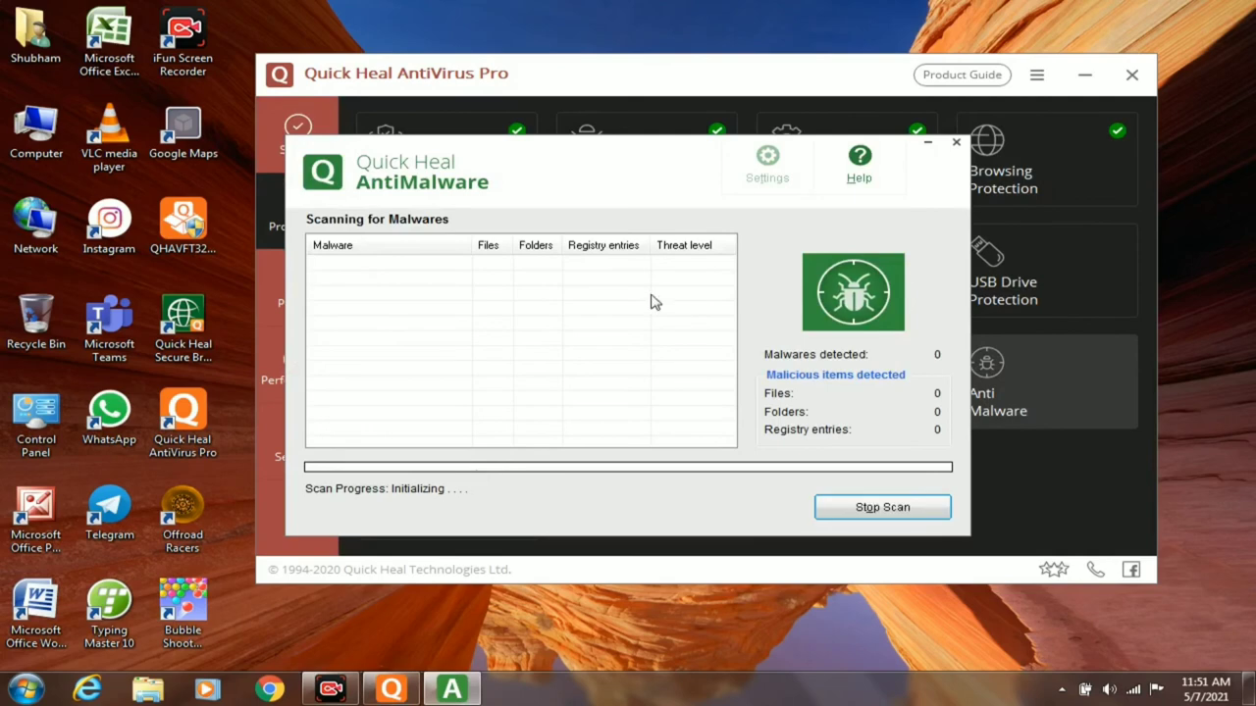
{"action": "left_click", "coordinate": [923, 145]}
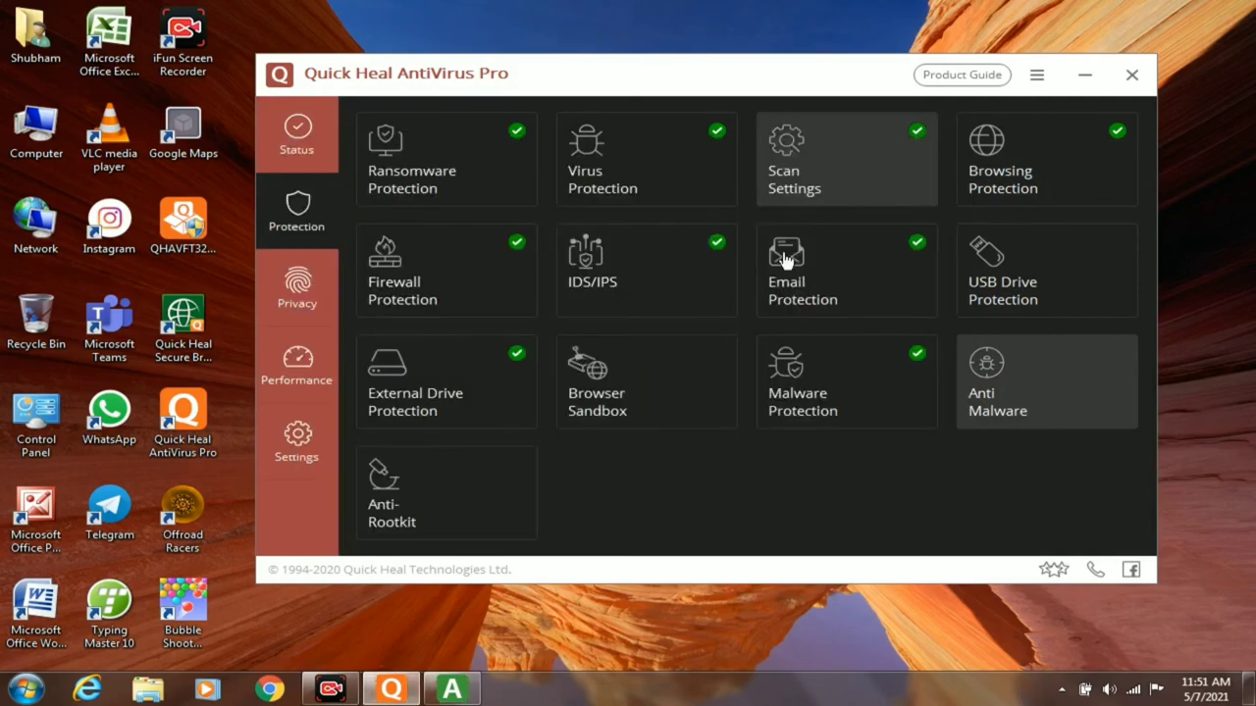
Step: Look through the Privacy, Performance and Settings features of Quick Heal AntiVirus Pro
{"action": "left_click", "coordinate": [310, 293]}
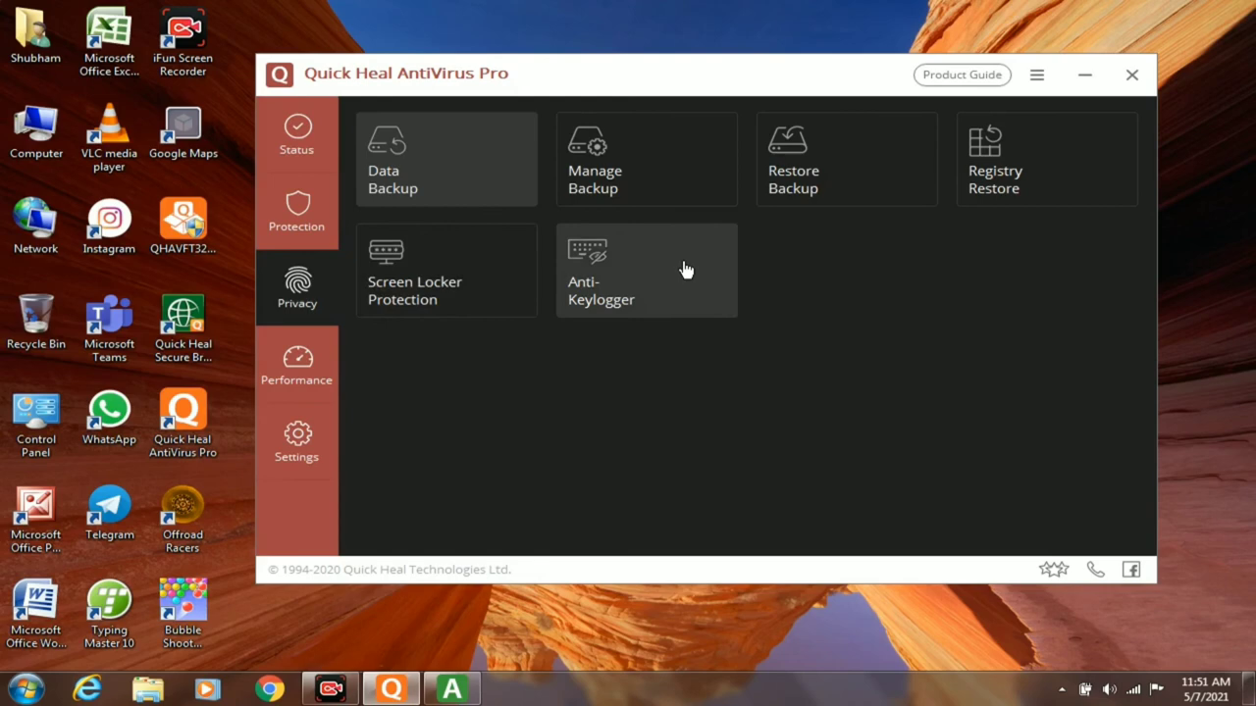
{"action": "left_click", "coordinate": [310, 383]}
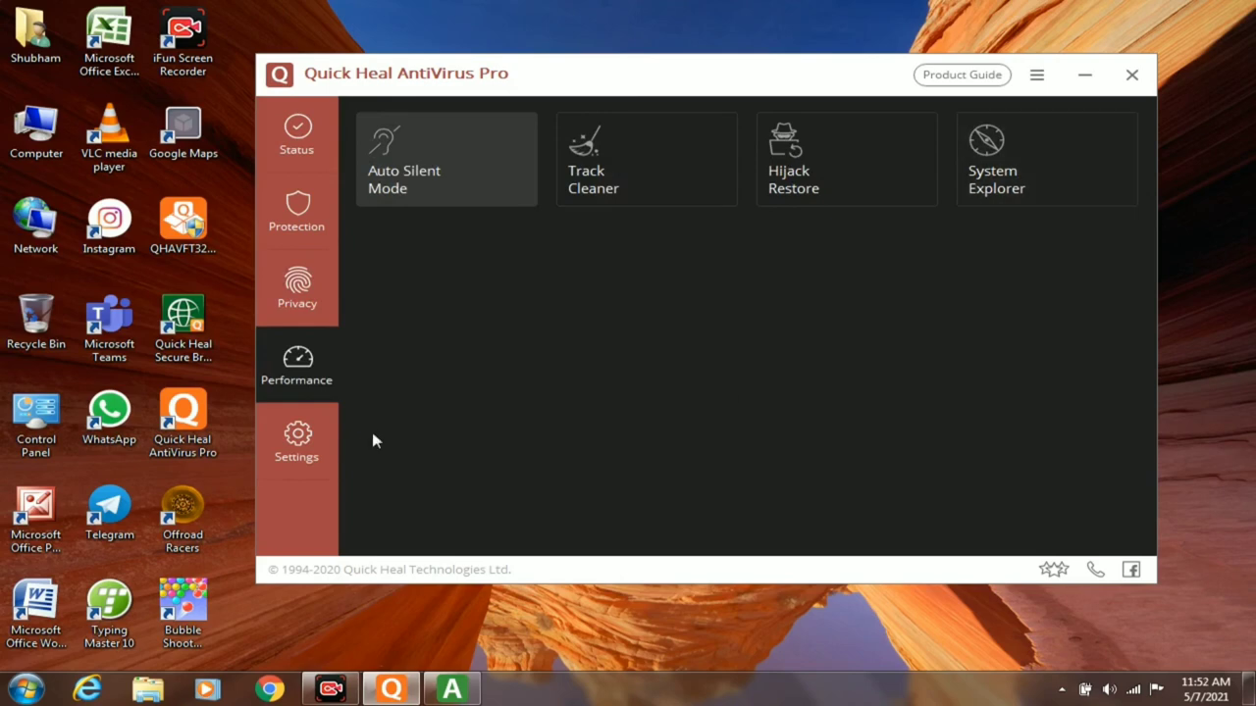
{"action": "left_click", "coordinate": [299, 441]}
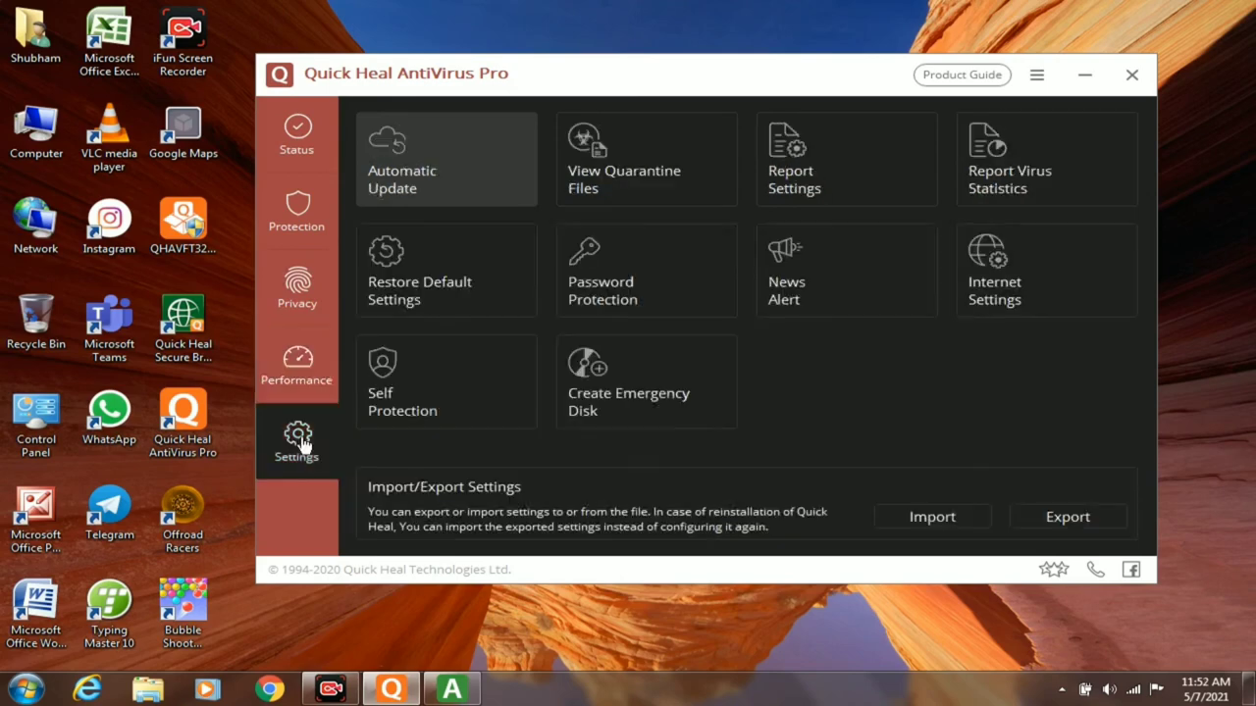
Step: Review the Self Protection, Password Protection and Report Virus Statistics settings without changing them
{"action": "left_click", "coordinate": [478, 412]}
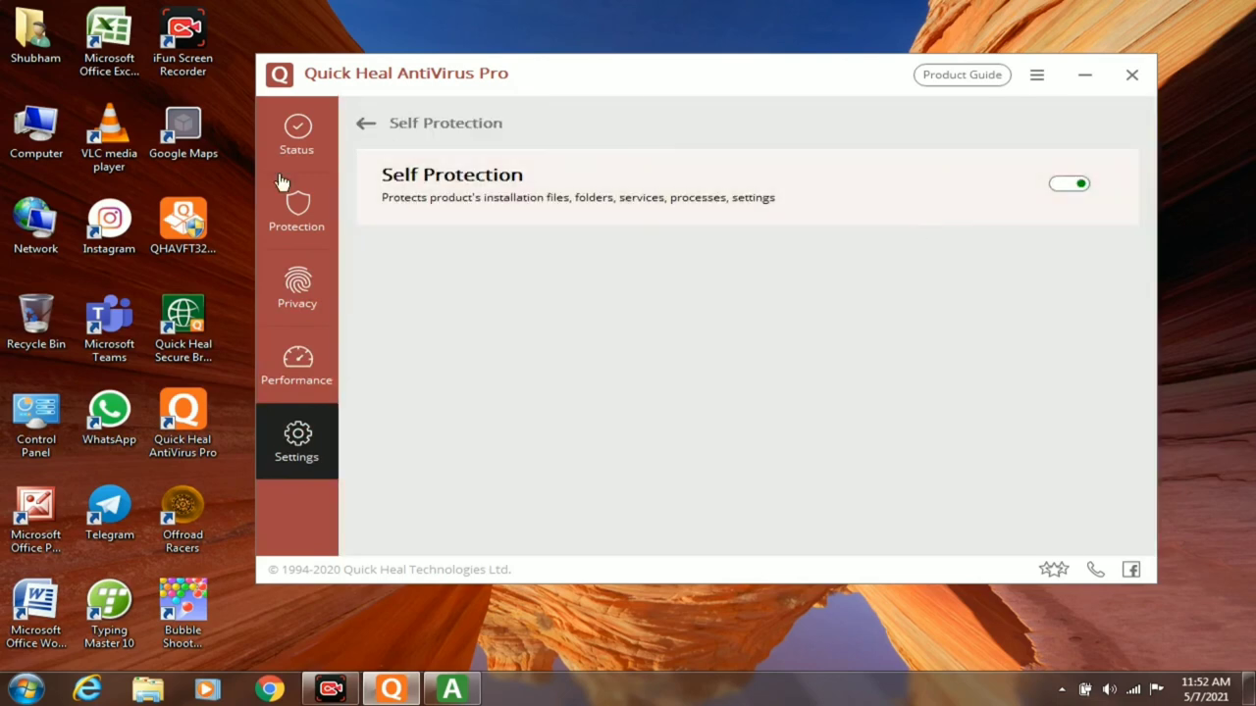
{"action": "left_click", "coordinate": [366, 125]}
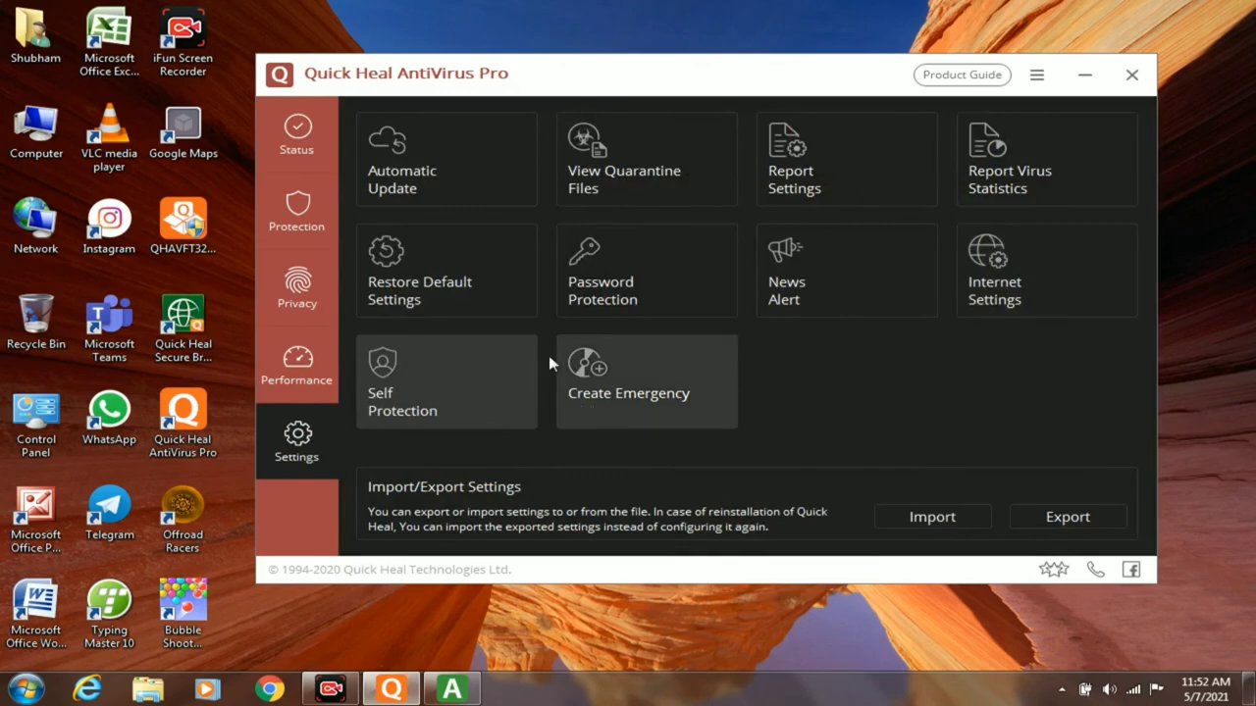
{"action": "left_click", "coordinate": [660, 298]}
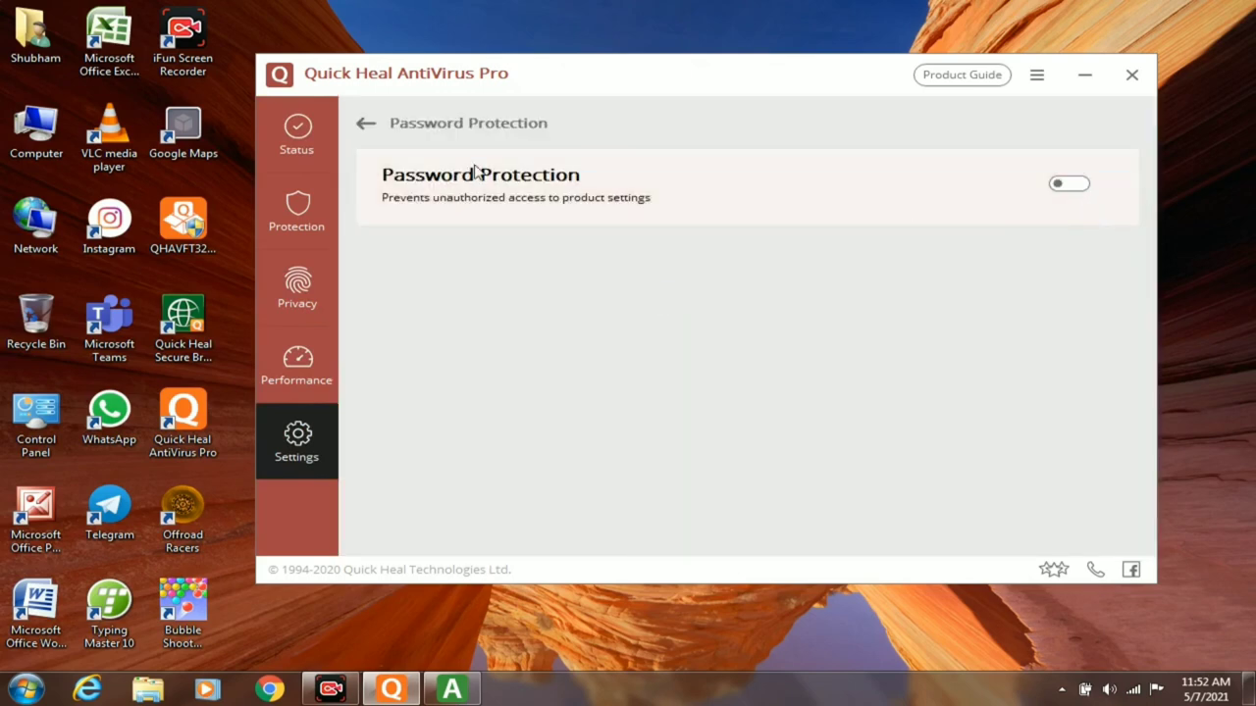
{"action": "left_click", "coordinate": [369, 124]}
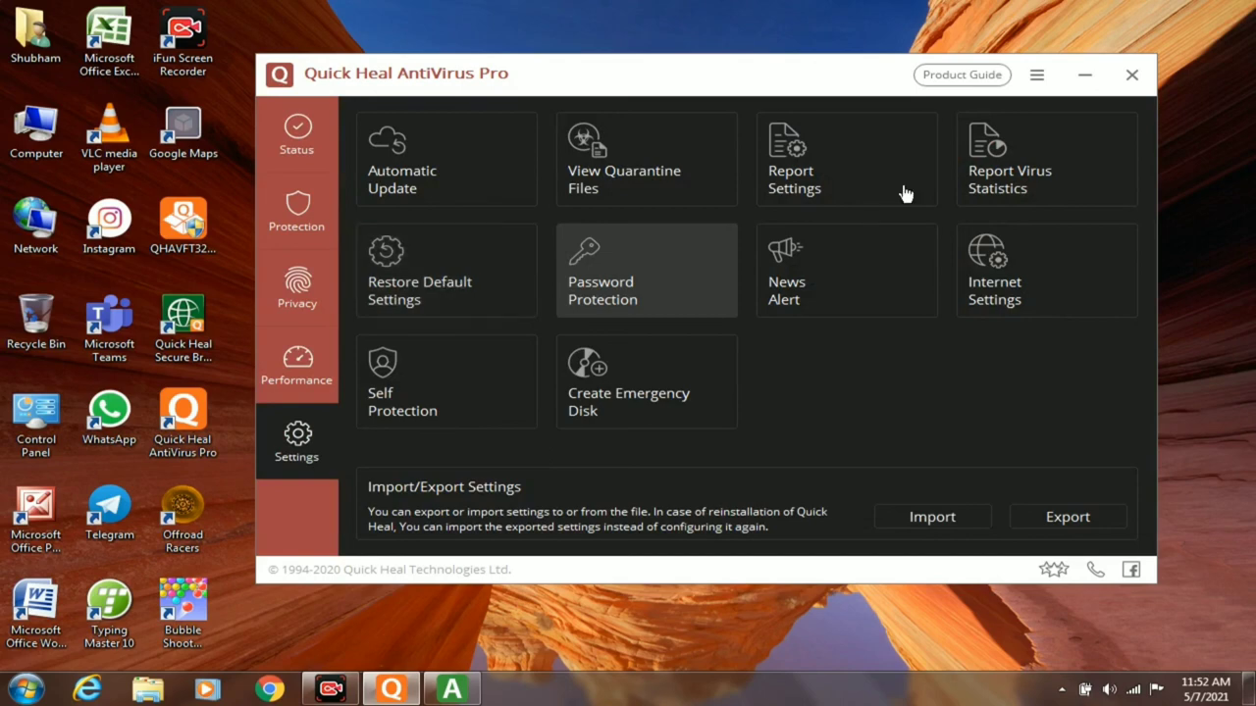
{"action": "left_click", "coordinate": [961, 176]}
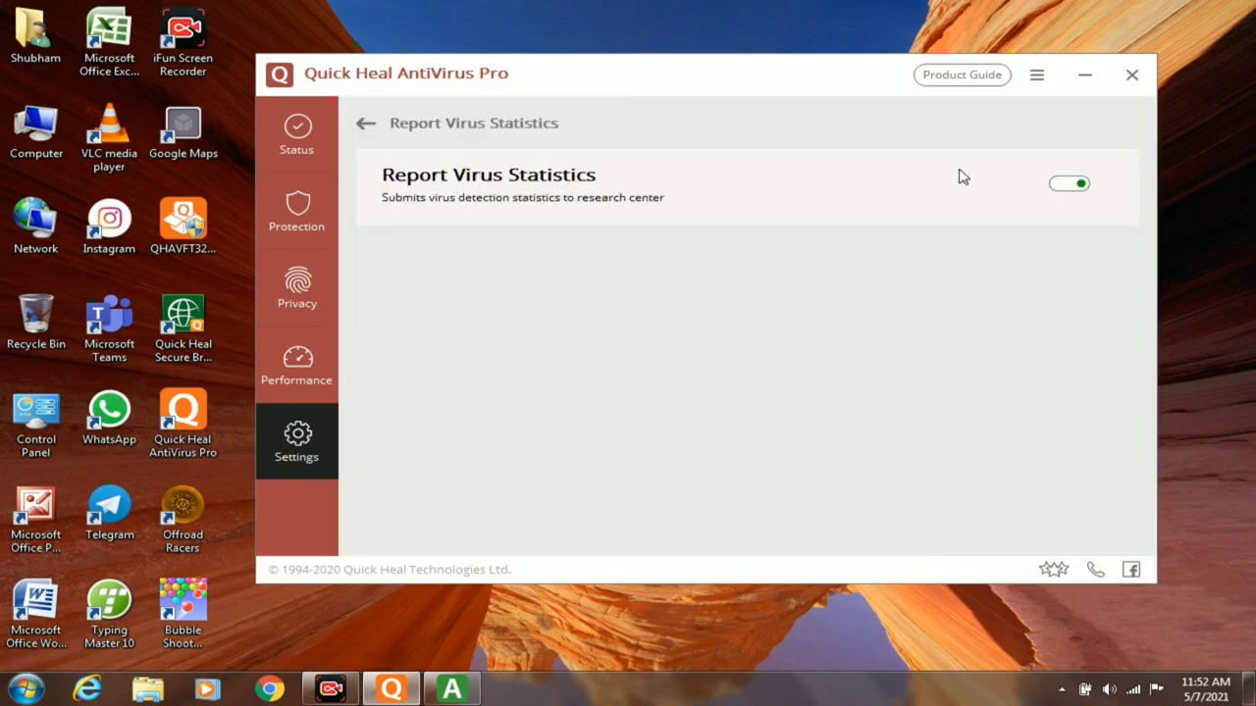
{"action": "left_click", "coordinate": [363, 122]}
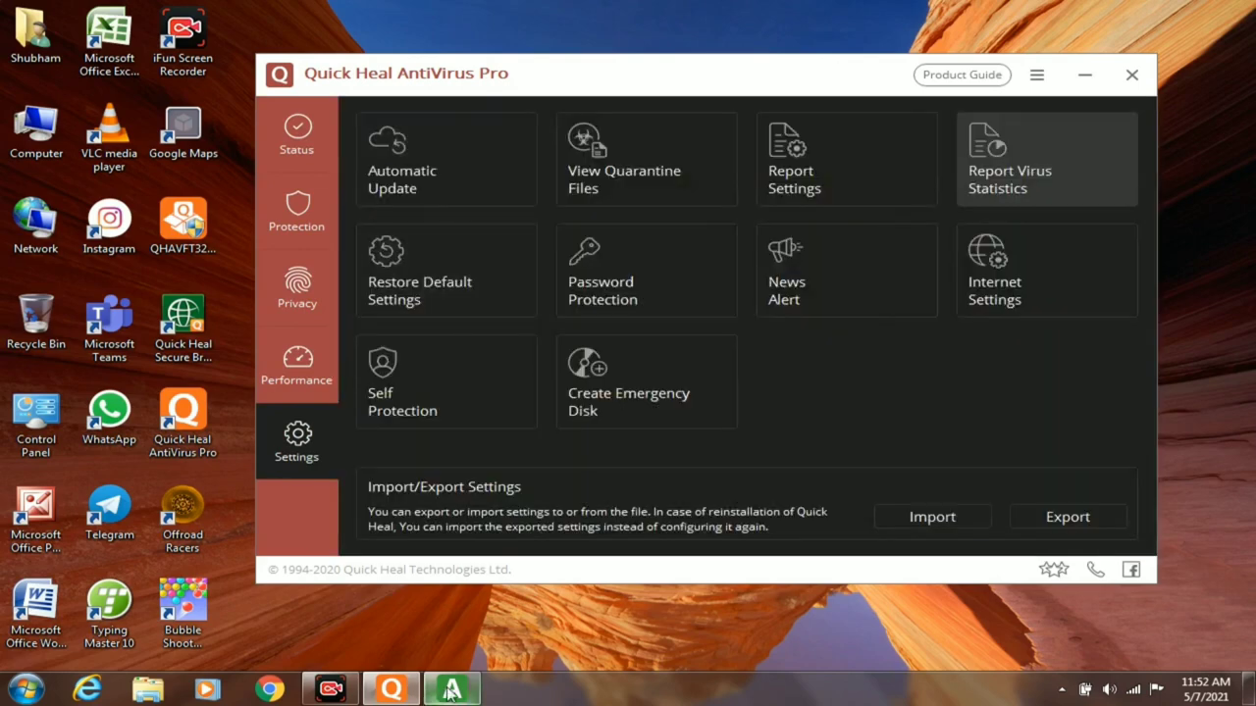
Step: Check the malware scan's progress and the antivirus Status page, and minimize the antivirus window
{"action": "left_click", "coordinate": [451, 690]}
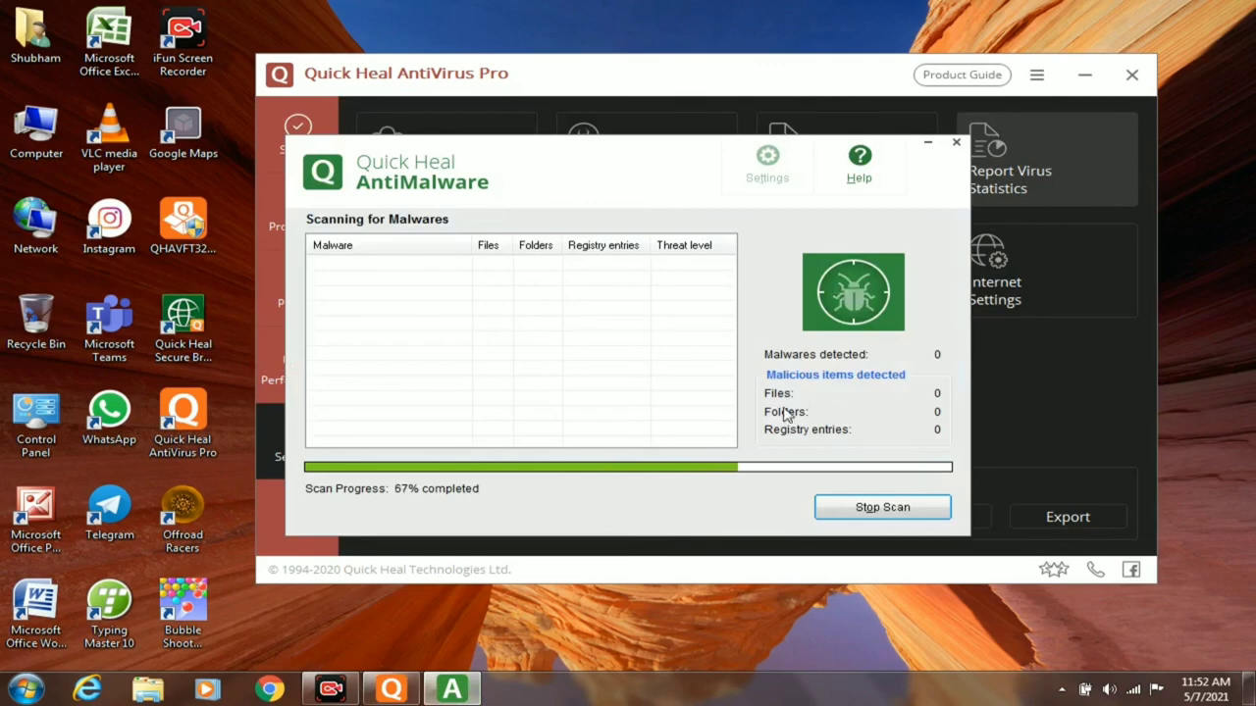
{"action": "left_click", "coordinate": [1003, 365]}
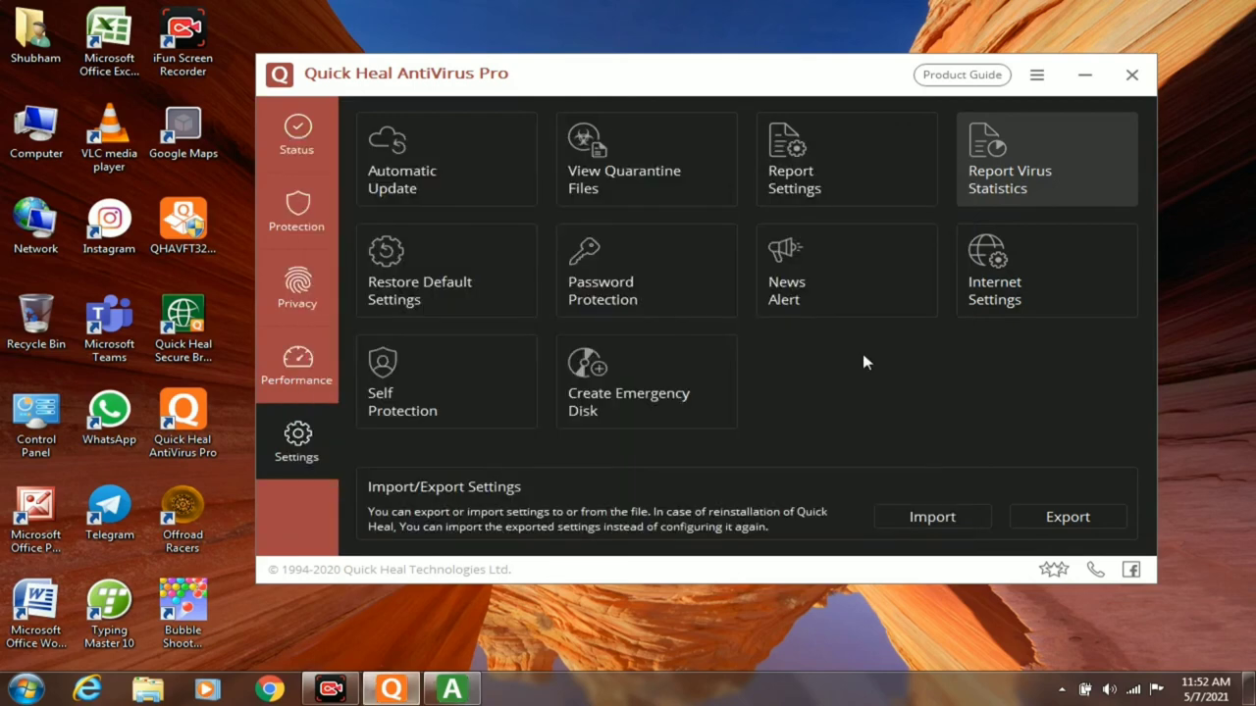
{"action": "left_click", "coordinate": [290, 126]}
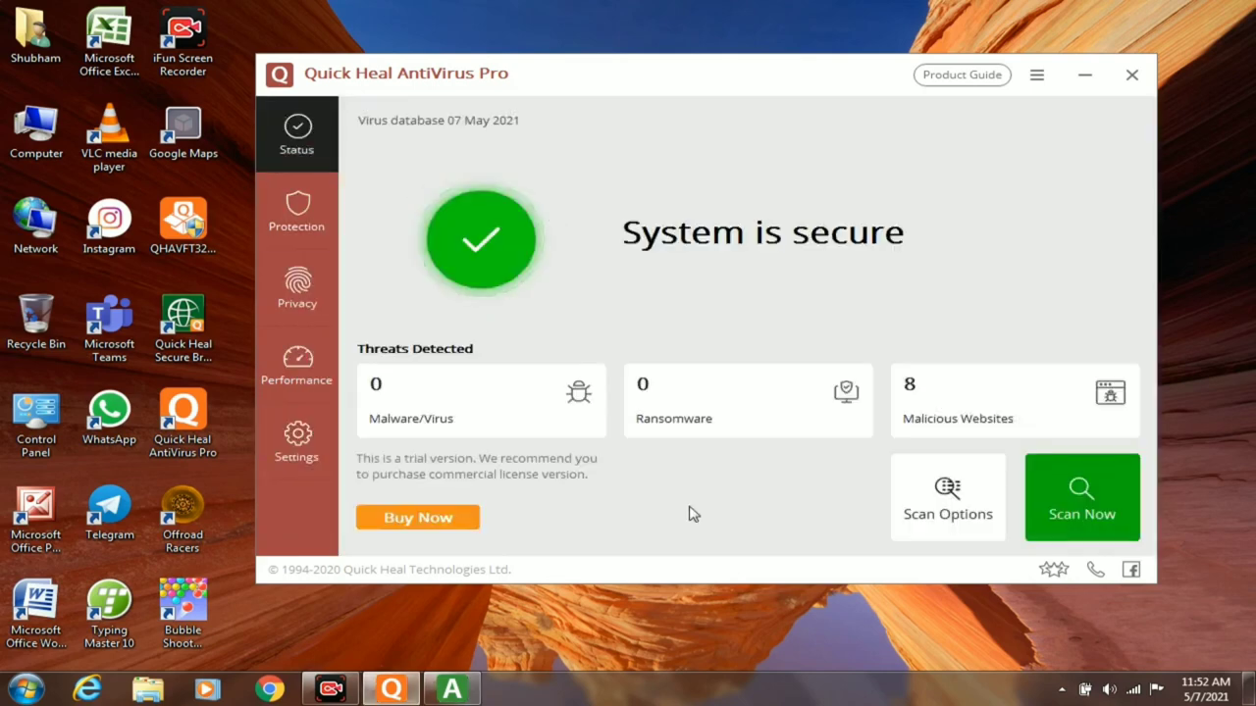
{"action": "left_click", "coordinate": [1087, 76]}
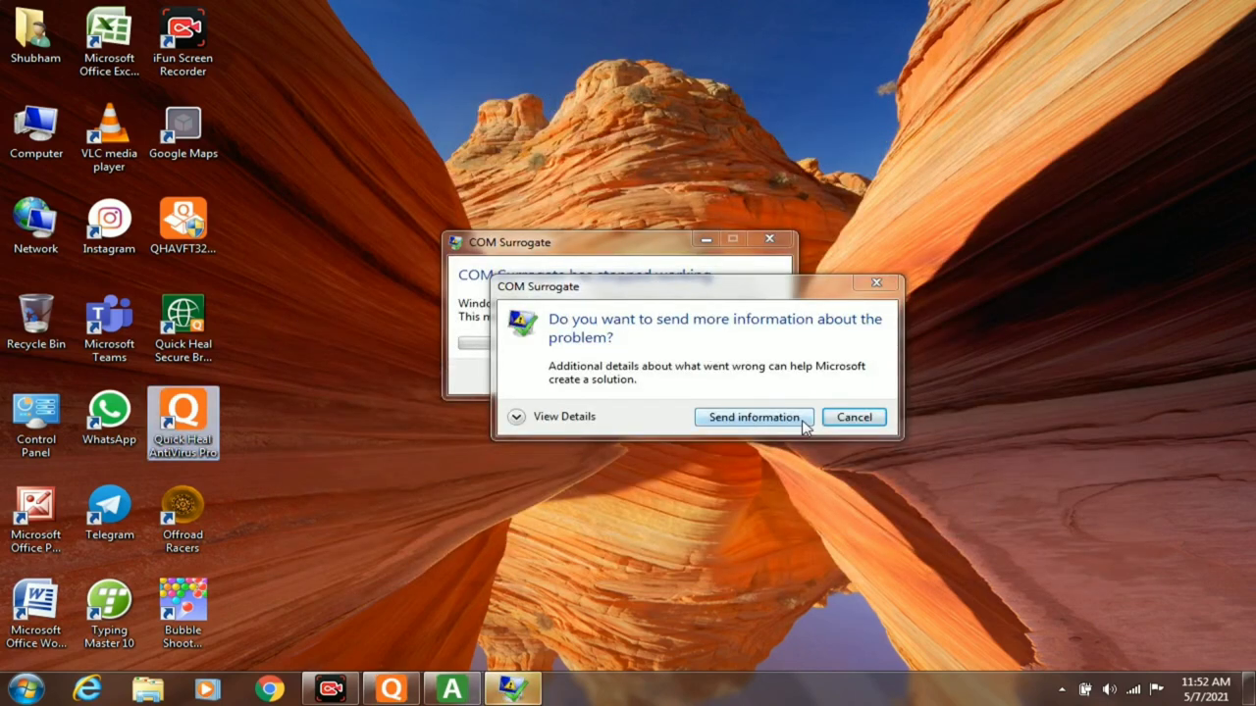
Step: Decline sending more information about the COM Surrogate problem and bring back the AntiMalware scan window
{"action": "left_click", "coordinate": [851, 417]}
{"action": "left_click", "coordinate": [451, 690]}
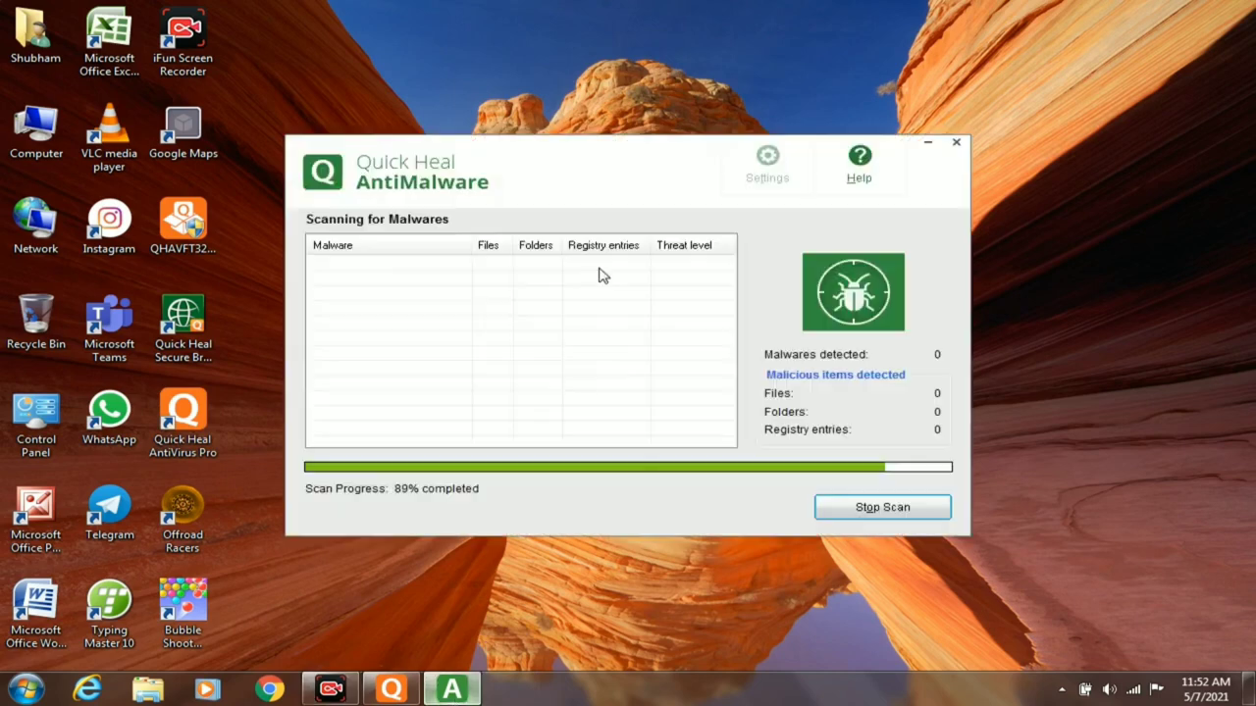
Step: Refresh the desktop twice while the malware scan is running
{"action": "right_click", "coordinate": [1067, 60]}
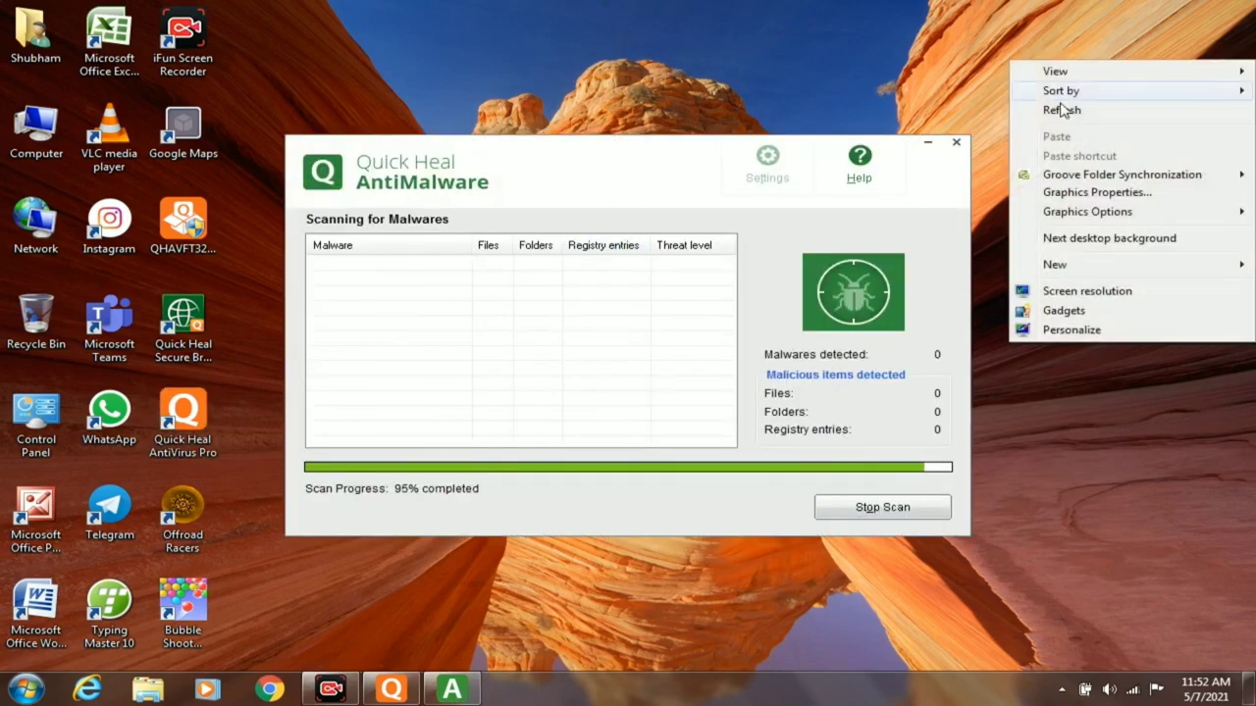
{"action": "left_click", "coordinate": [1061, 109]}
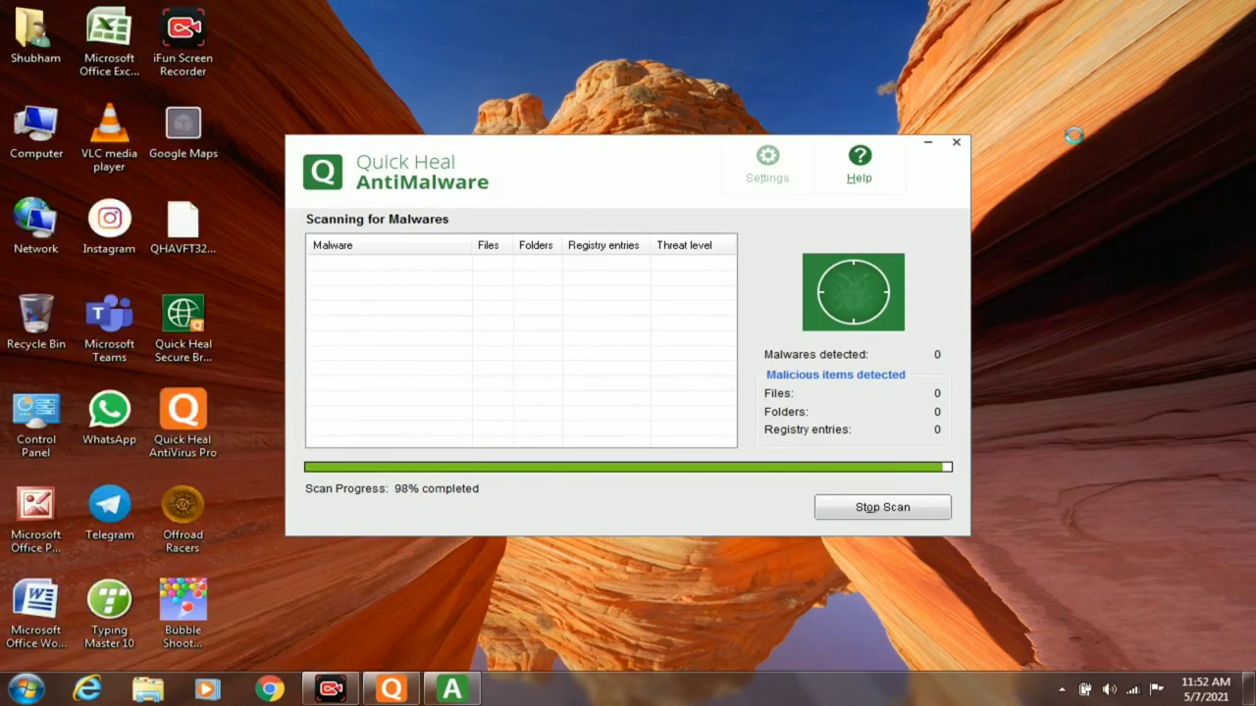
{"action": "right_click", "coordinate": [1073, 135]}
{"action": "left_click", "coordinate": [1076, 157]}
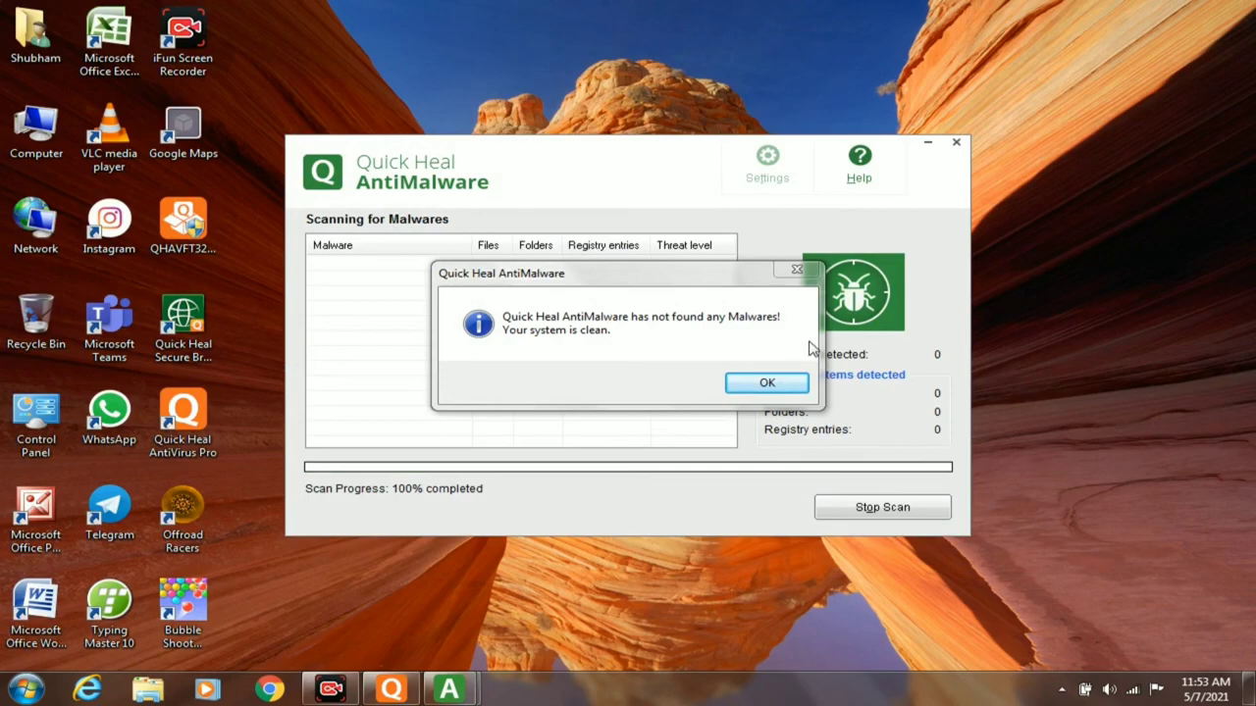
Step: Dismiss the malware scan result, close Quick Heal AntiMalware and refresh the desktop
{"action": "left_click", "coordinate": [788, 385]}
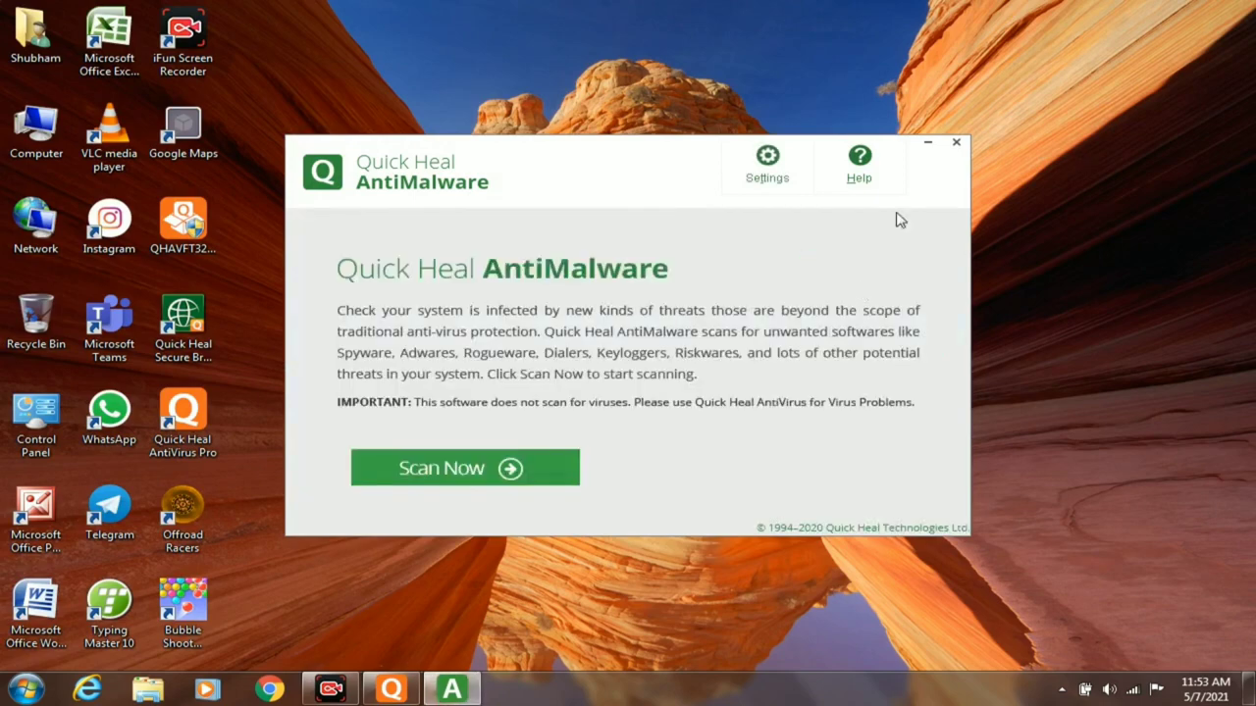
{"action": "left_click", "coordinate": [955, 143]}
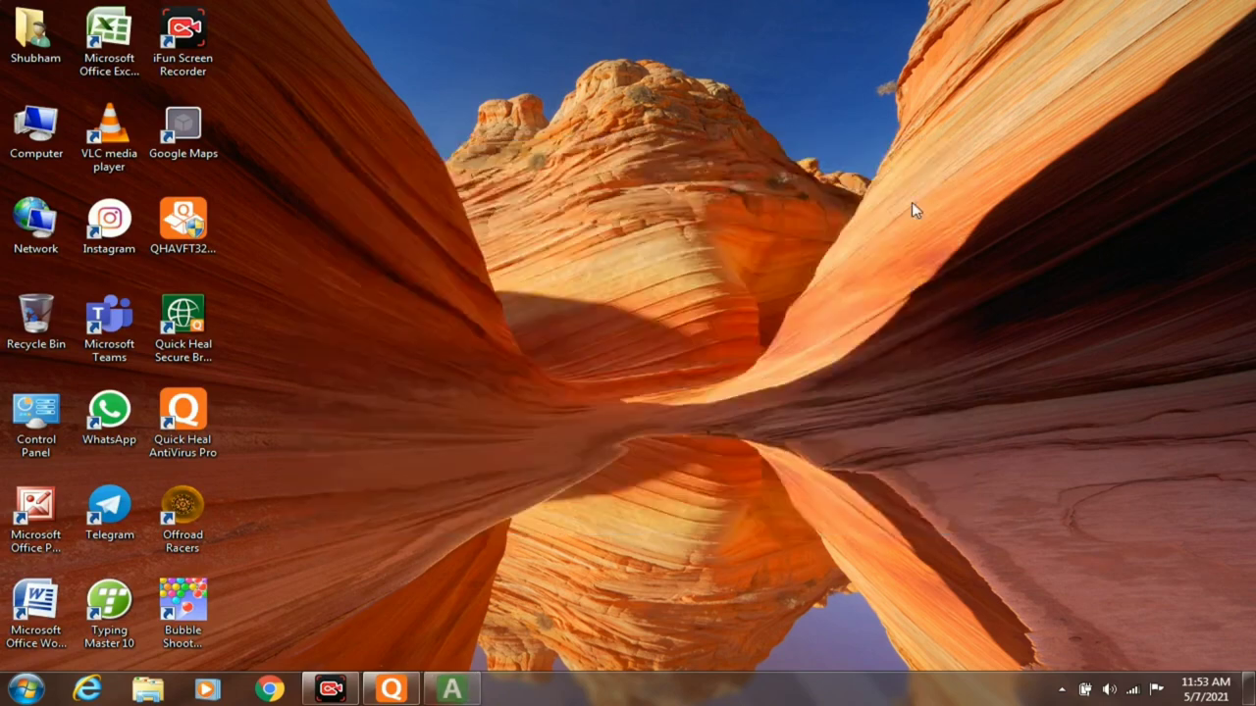
{"action": "right_click", "coordinate": [424, 79]}
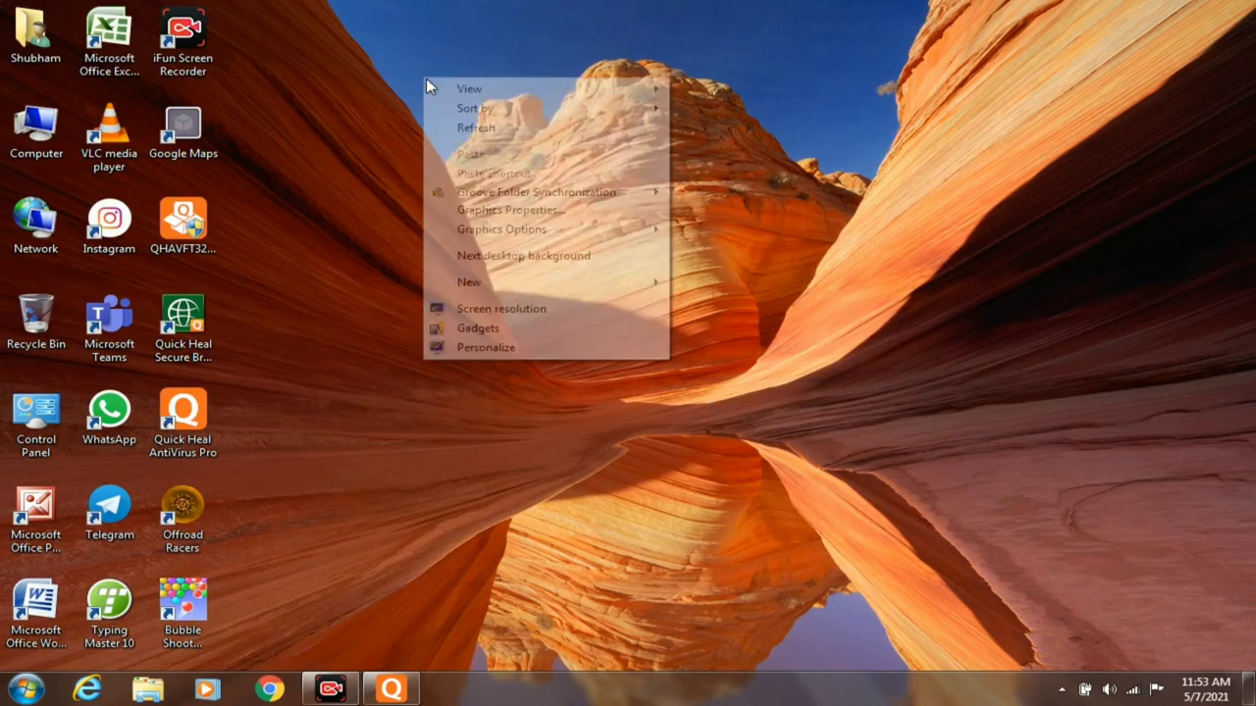
{"action": "left_click", "coordinate": [467, 128]}
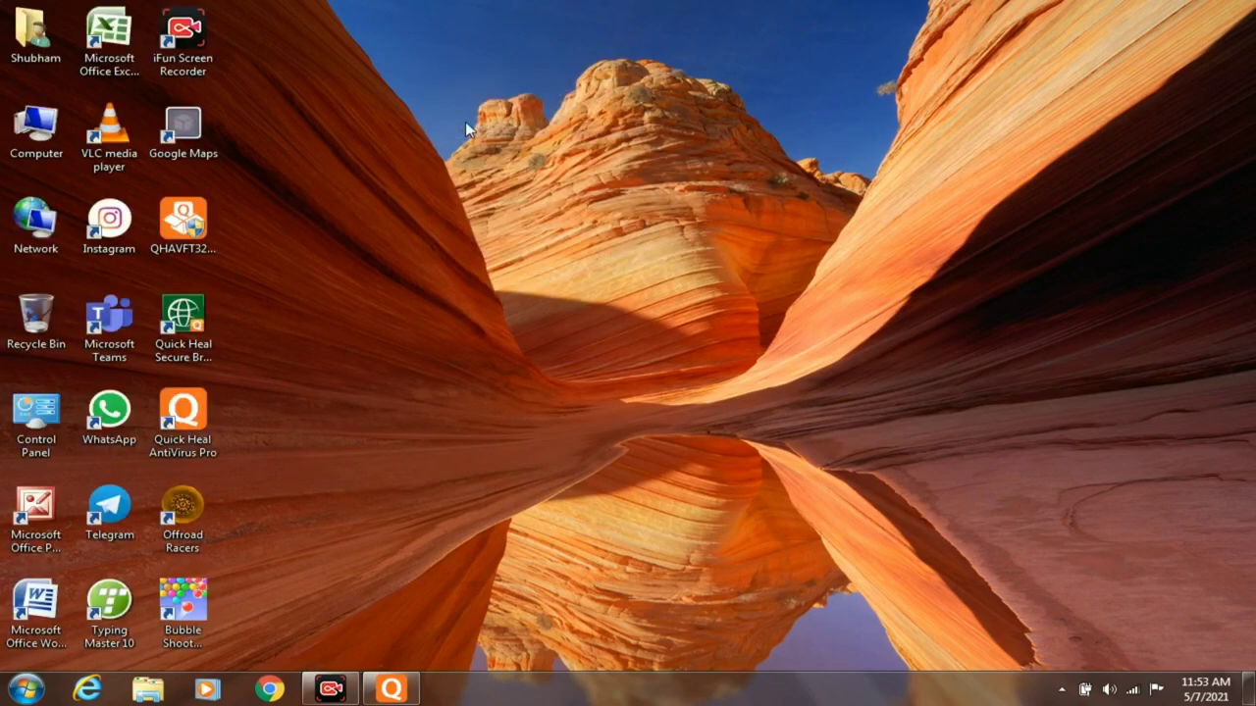